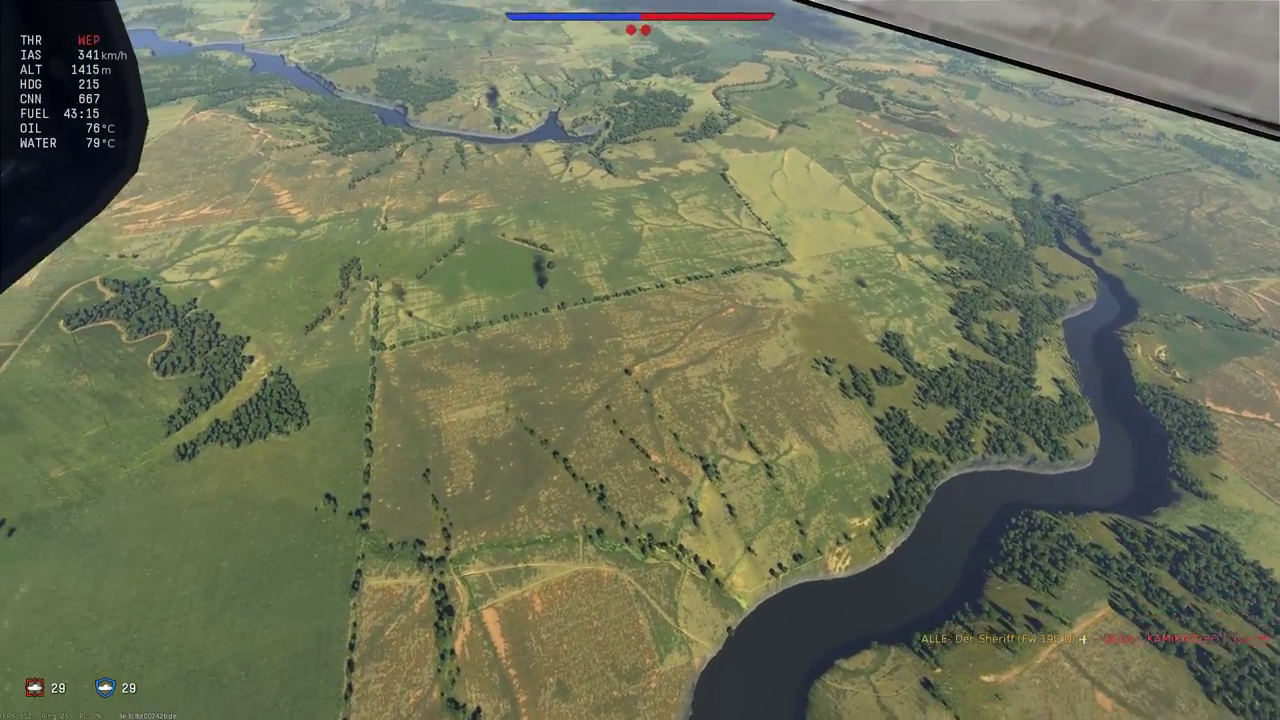
{"action": "key", "text": "z"}
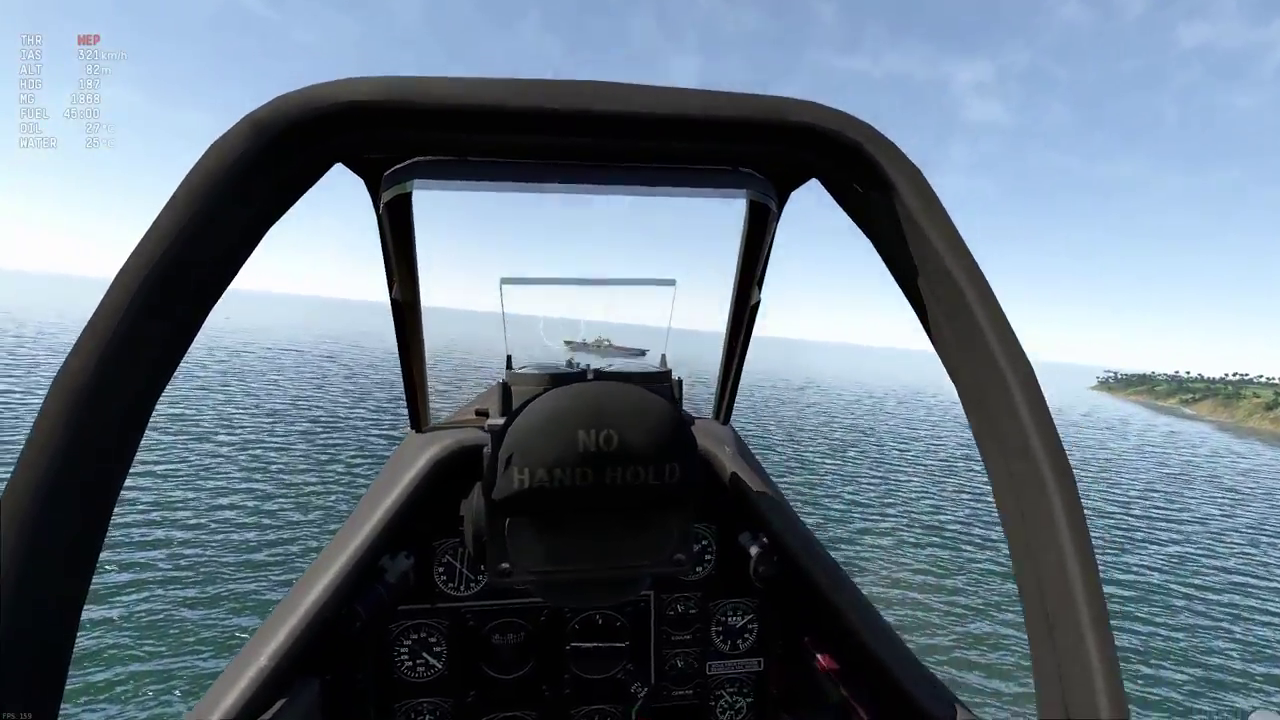
Fire the guns at the aircraft carrier while flying toward it in the test flight
{"action": "key", "text": "space"}
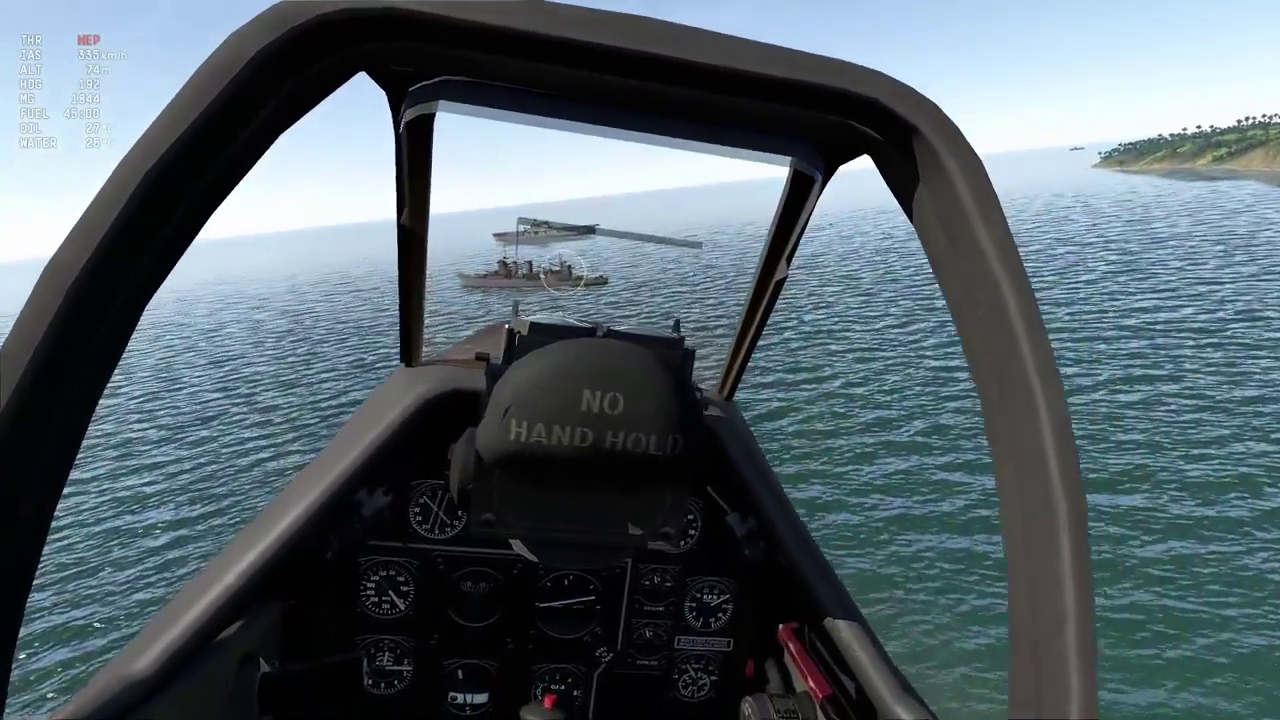
{"action": "key", "text": "space"}
{"action": "key", "text": "space"}
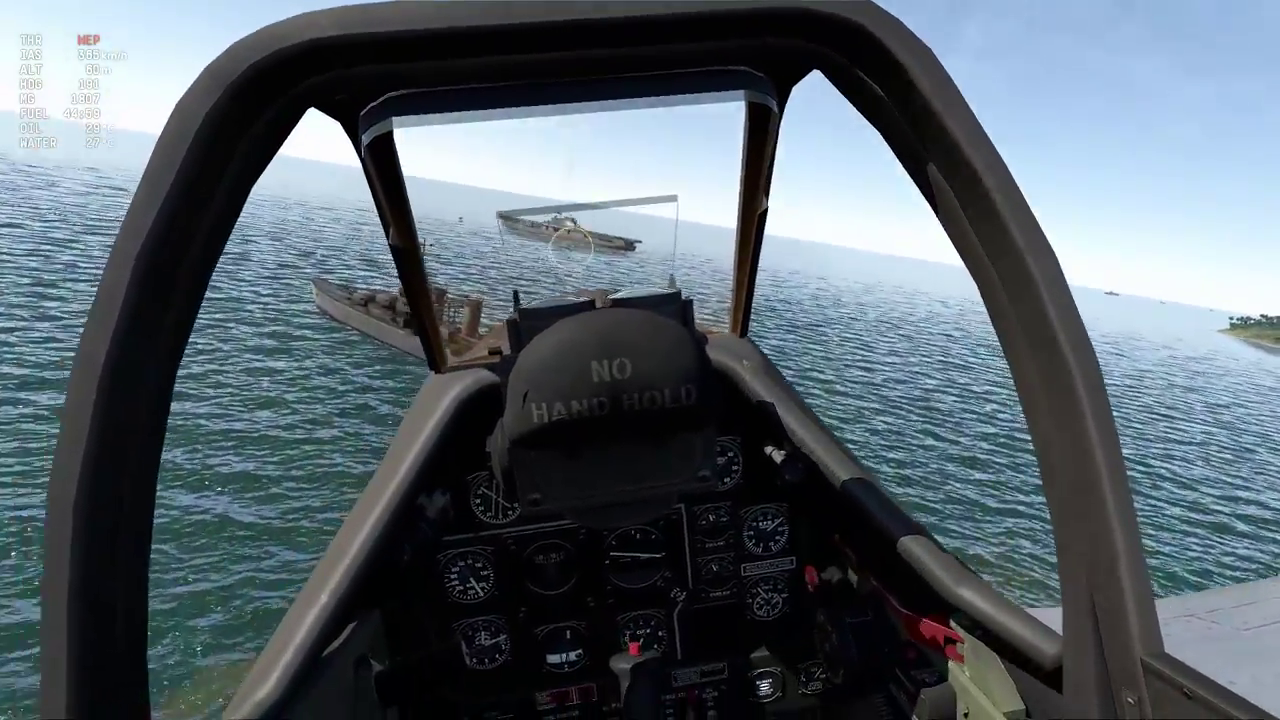
{"action": "key", "text": "space"}
{"action": "key", "text": "space"}
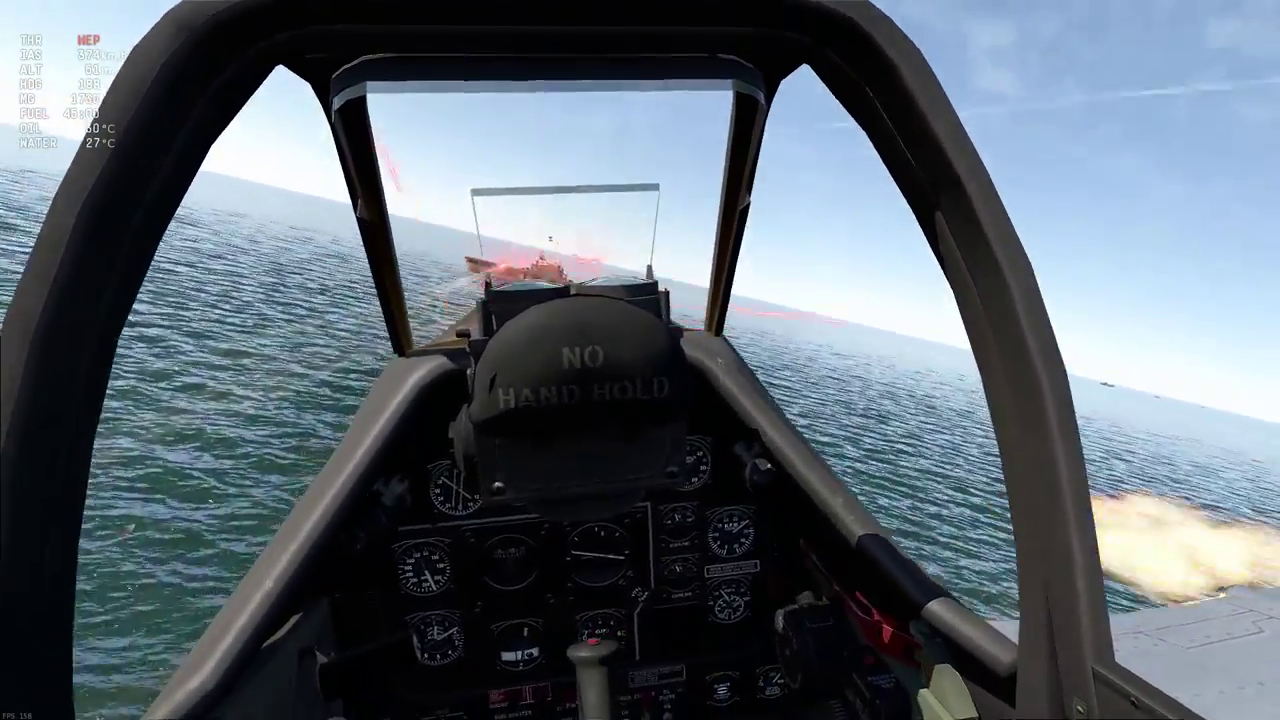
{"action": "key", "text": "space"}
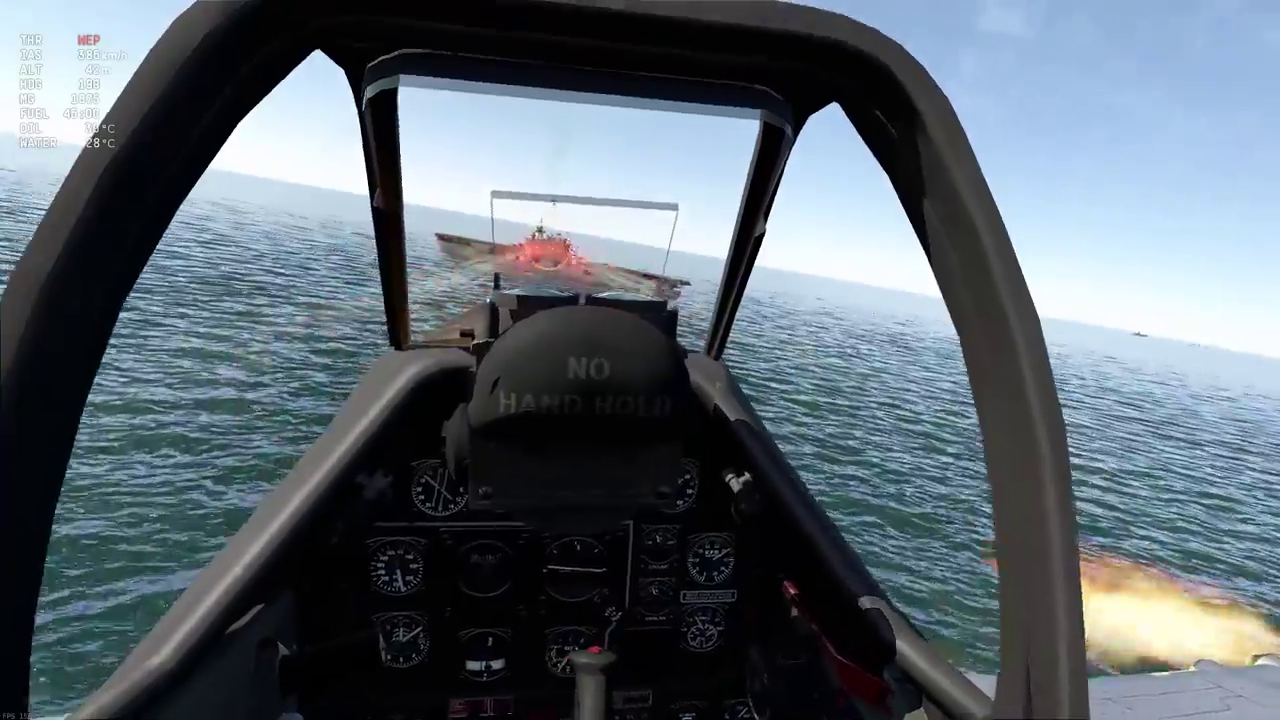
{"action": "key", "text": "space"}
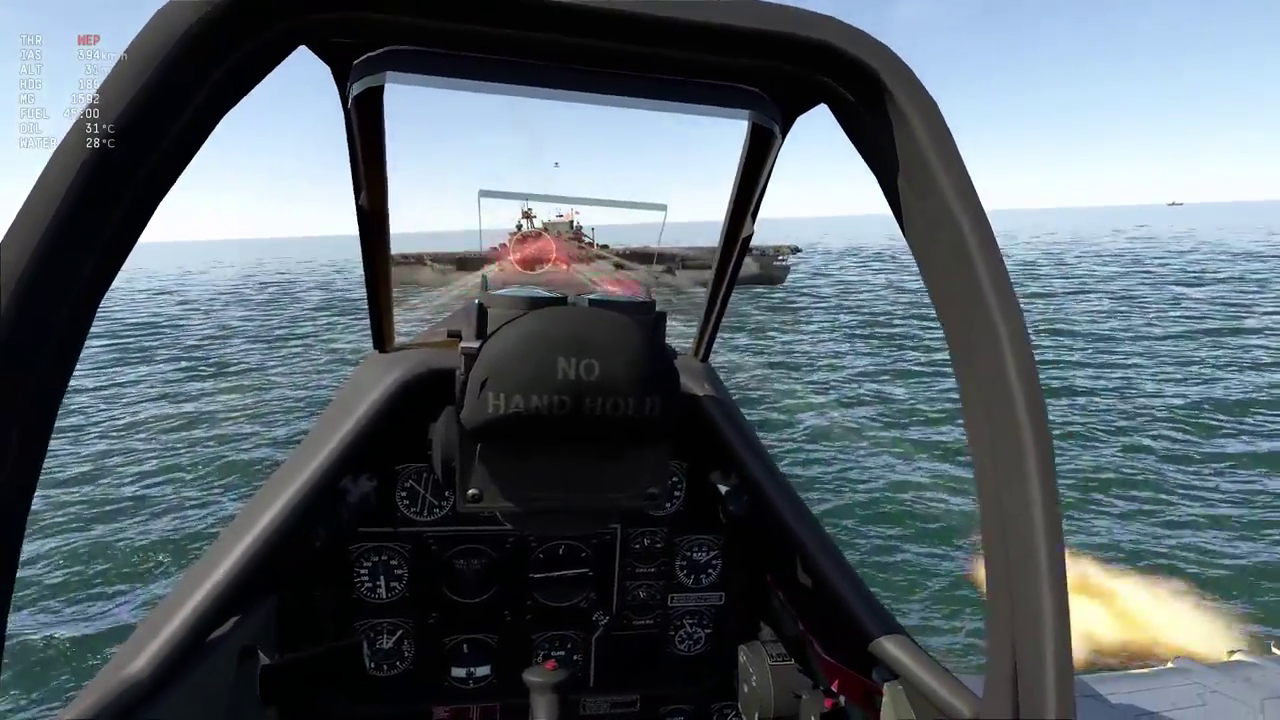
{"action": "key", "text": "space"}
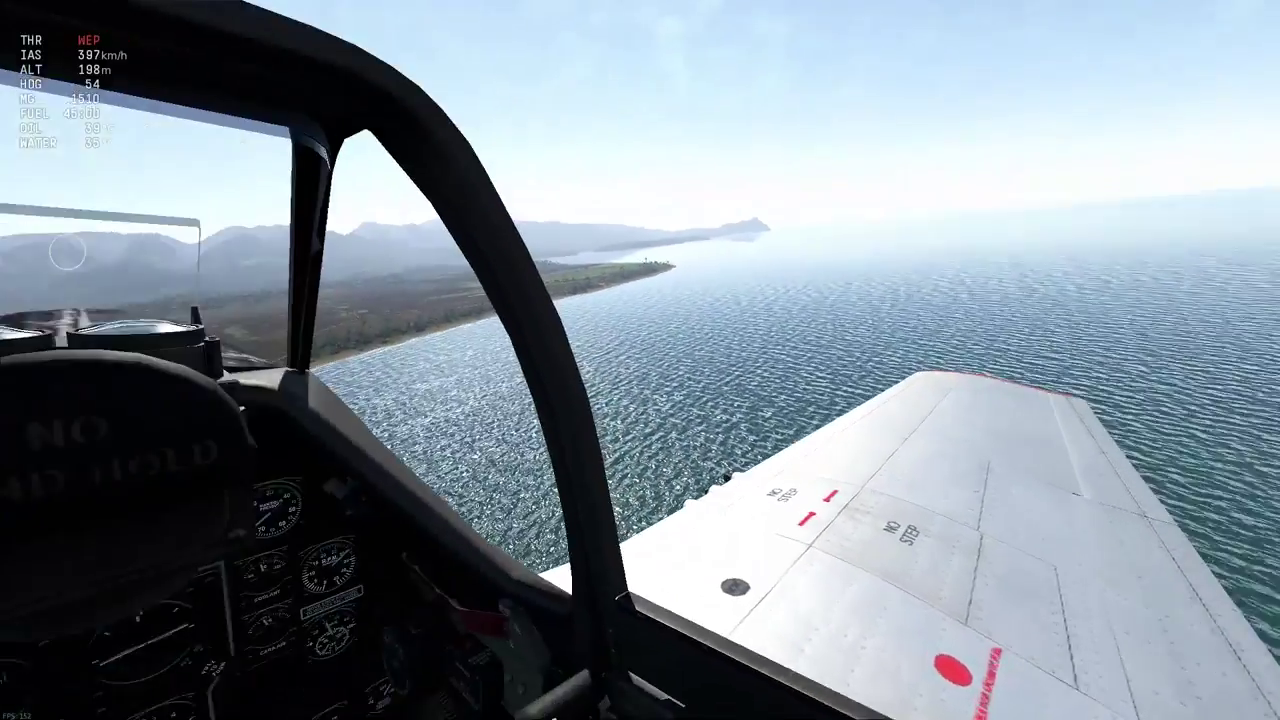
End the test flight and return to the hangar
{"action": "key", "text": "Escape"}
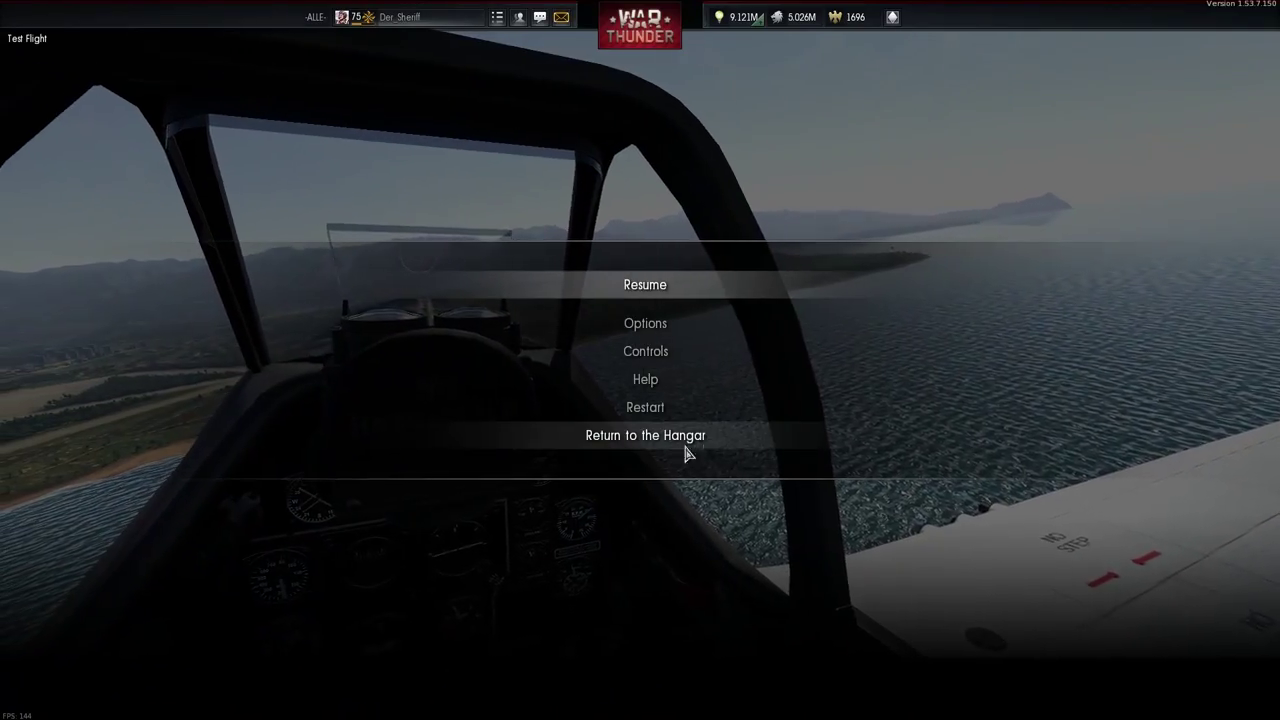
{"action": "left_click", "coordinate": [668, 437]}
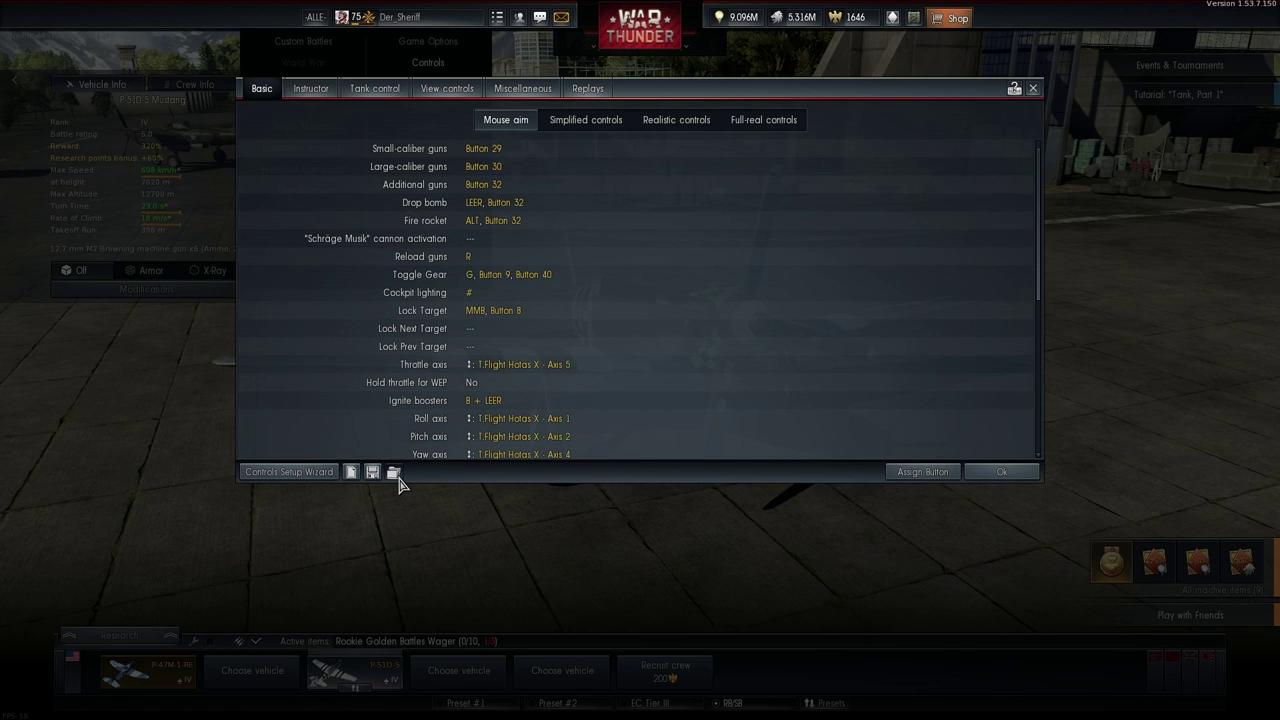
Look through the Basic control settings for Mouse aim, Simplified, Realistic and Full-real controls
{"action": "scroll", "coordinate": [566, 214], "scroll_direction": "down", "scroll_amount": 1}
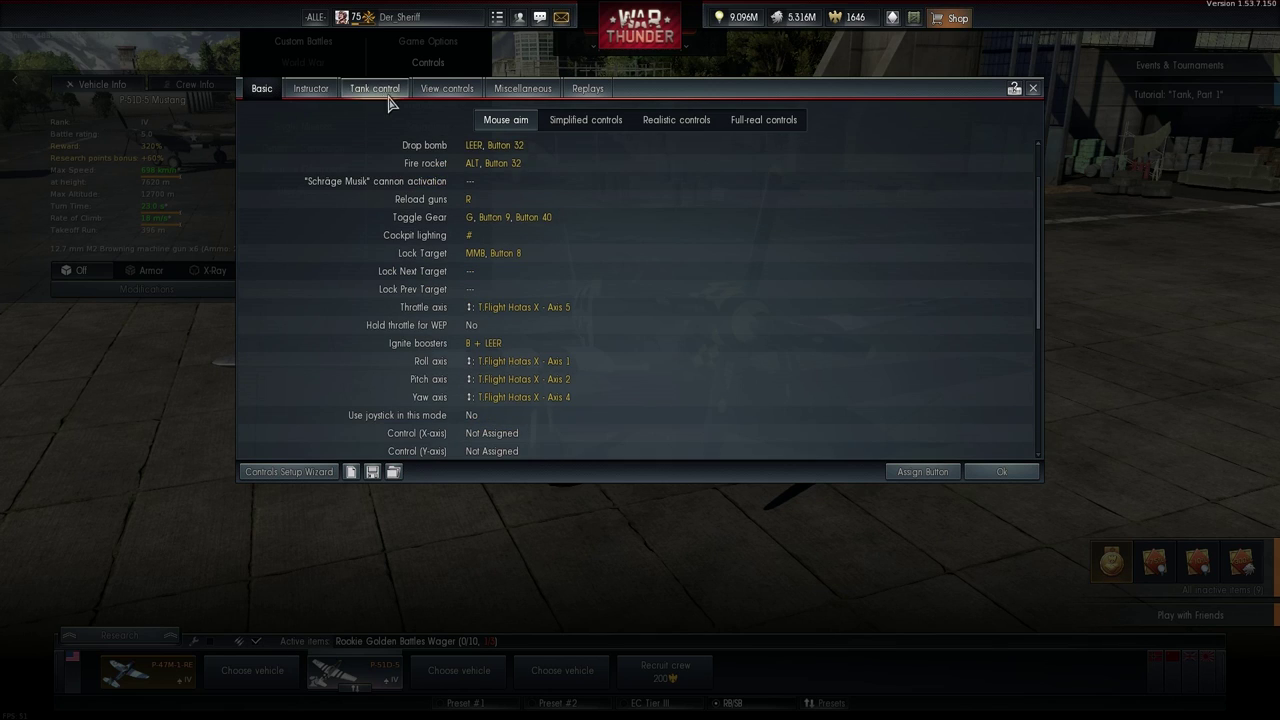
{"action": "left_click", "coordinate": [585, 120]}
{"action": "left_click", "coordinate": [676, 120]}
{"action": "left_click", "coordinate": [763, 120]}
{"action": "scroll", "coordinate": [643, 296], "scroll_direction": "down", "scroll_amount": 2}
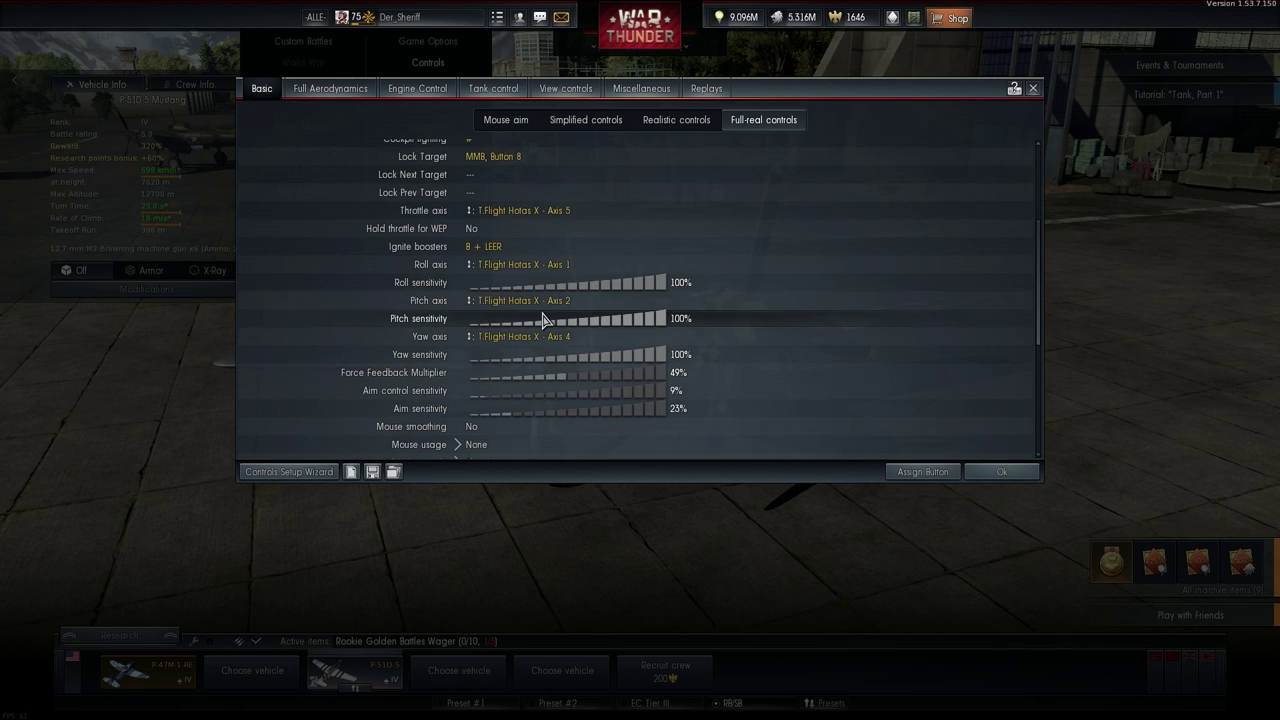
Inspect the pitch sensitivity and the Pitch axis setup for Full-real controls, closing the axis setup without saving
{"action": "left_click", "coordinate": [660, 320]}
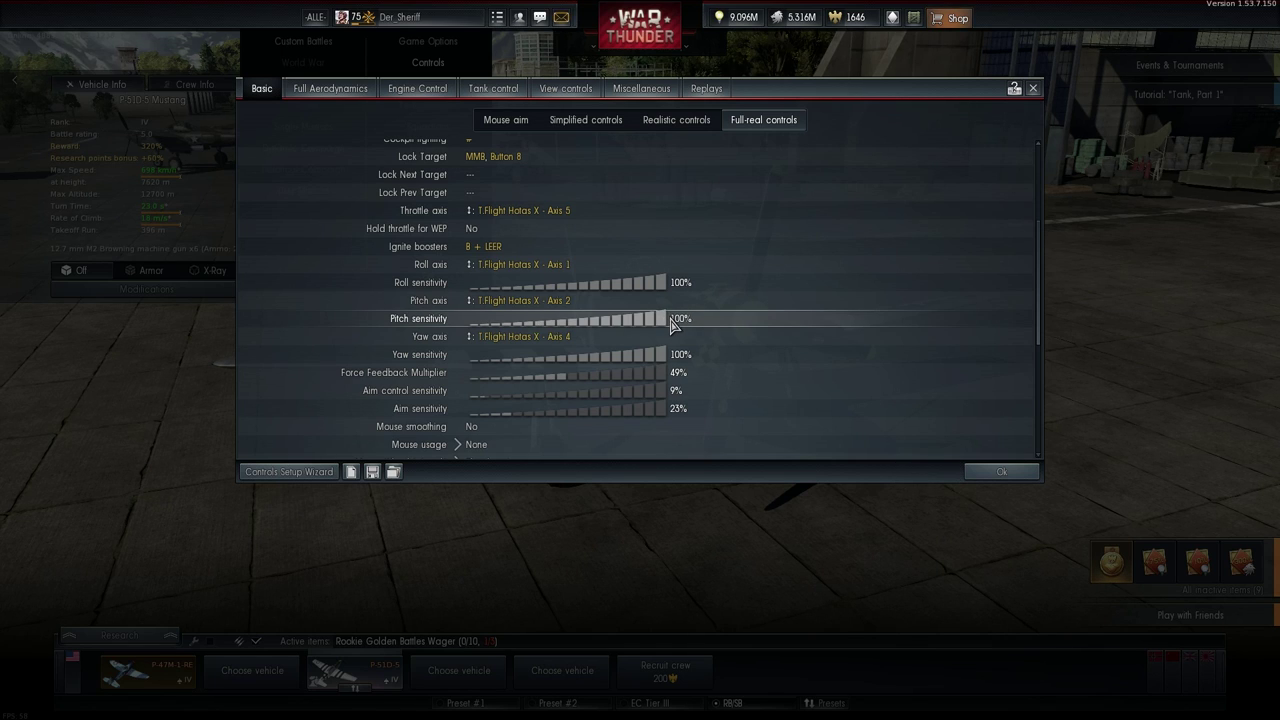
{"action": "double_click", "coordinate": [561, 302]}
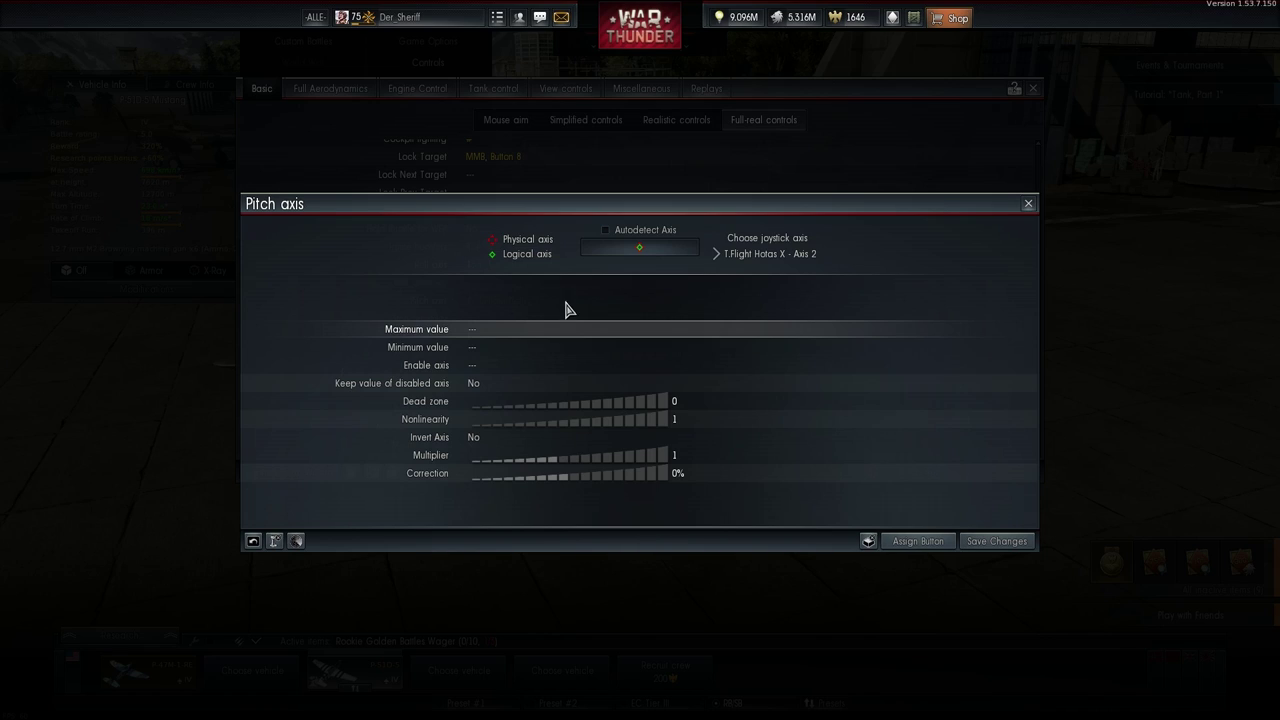
{"action": "left_click", "coordinate": [1028, 206]}
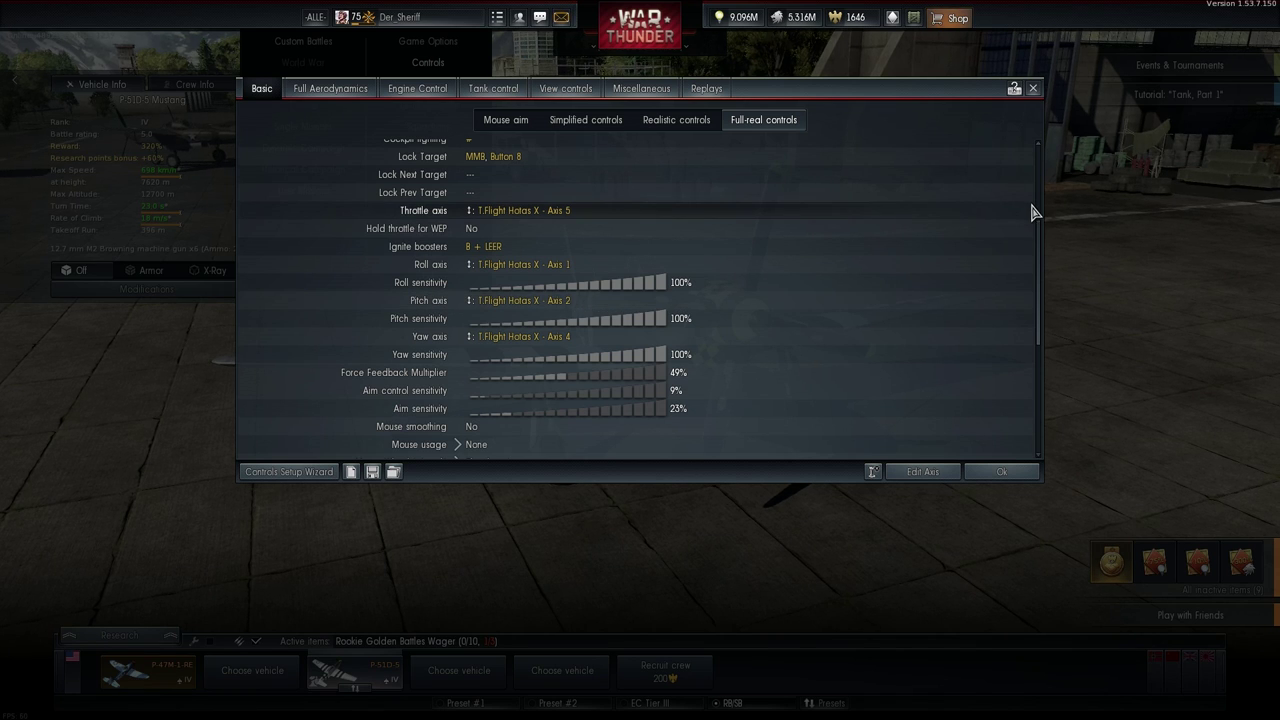
Compare the Basic settings across the four control modes again and view the Instructor options for Simplified controls
{"action": "left_click", "coordinate": [506, 128]}
{"action": "left_click", "coordinate": [580, 128]}
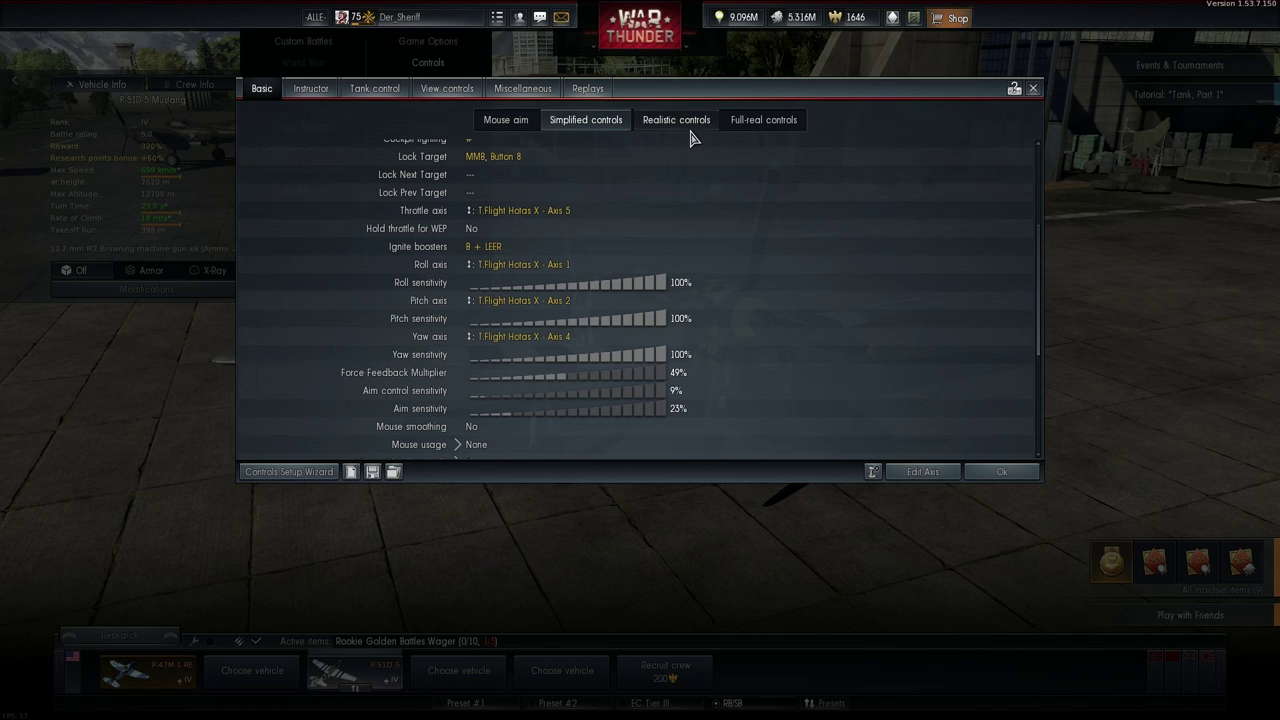
{"action": "left_click", "coordinate": [692, 130]}
{"action": "left_click", "coordinate": [765, 130]}
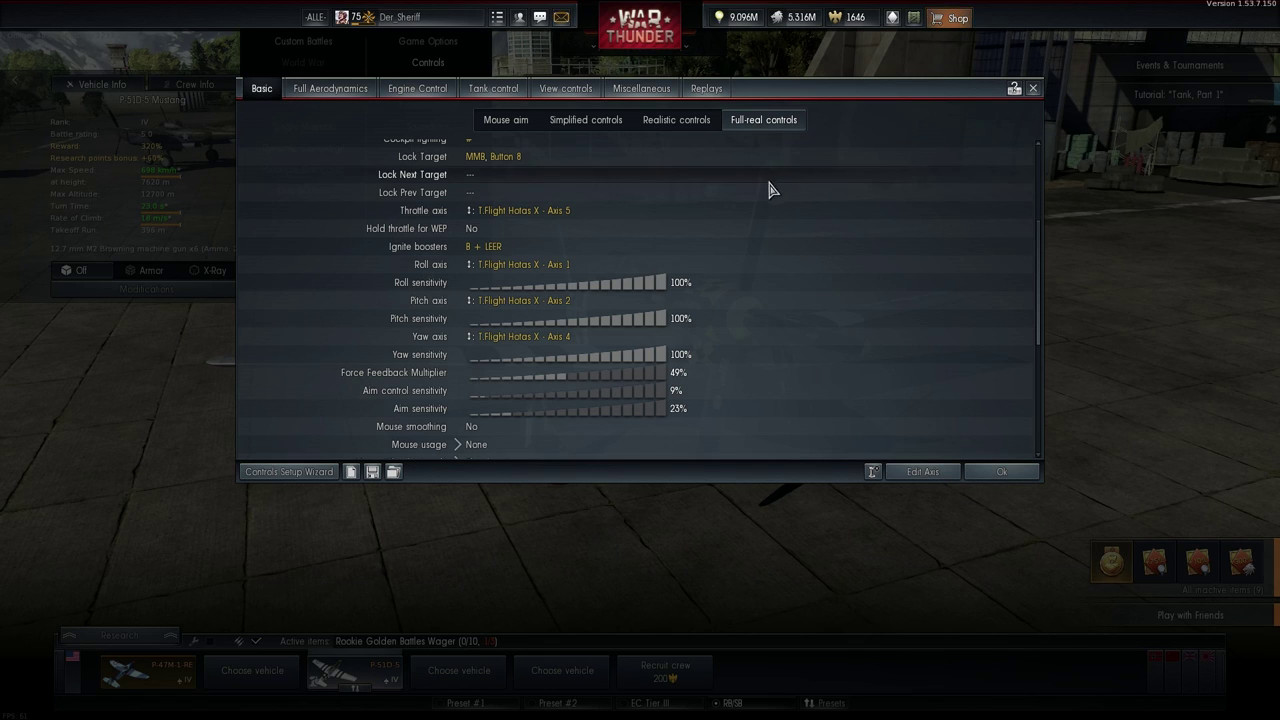
{"action": "left_click", "coordinate": [593, 132]}
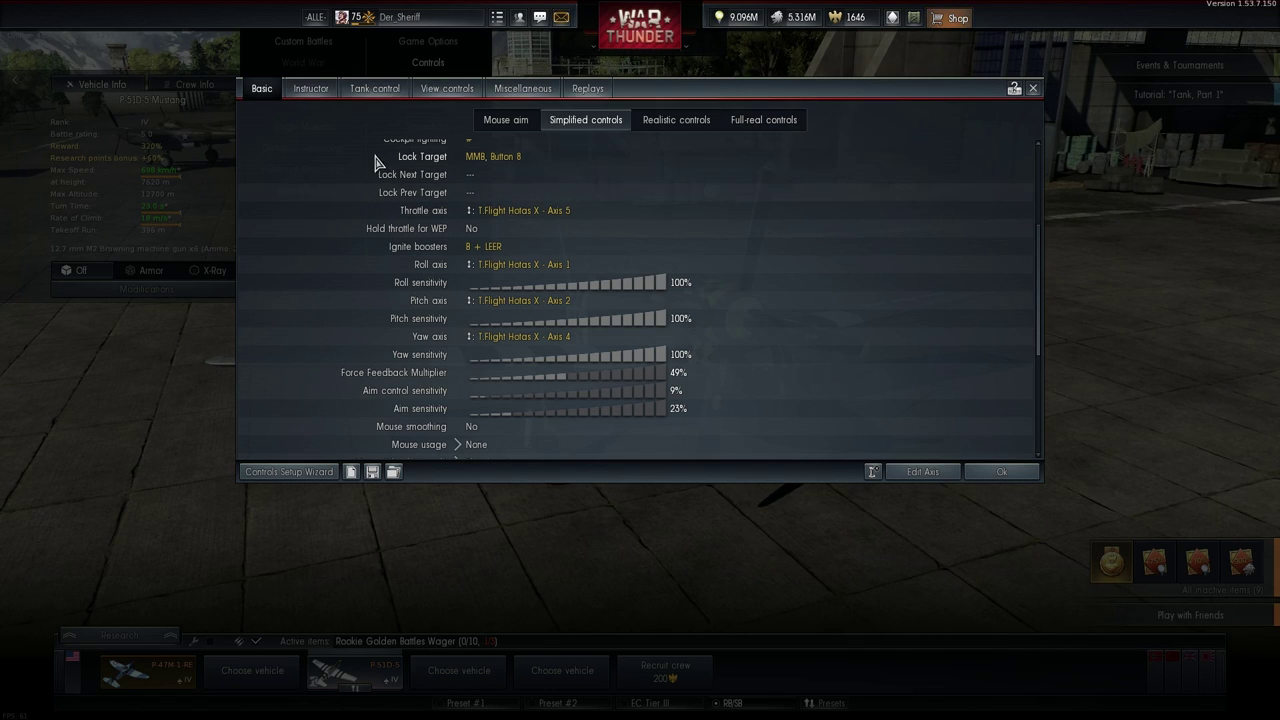
{"action": "left_click", "coordinate": [320, 94]}
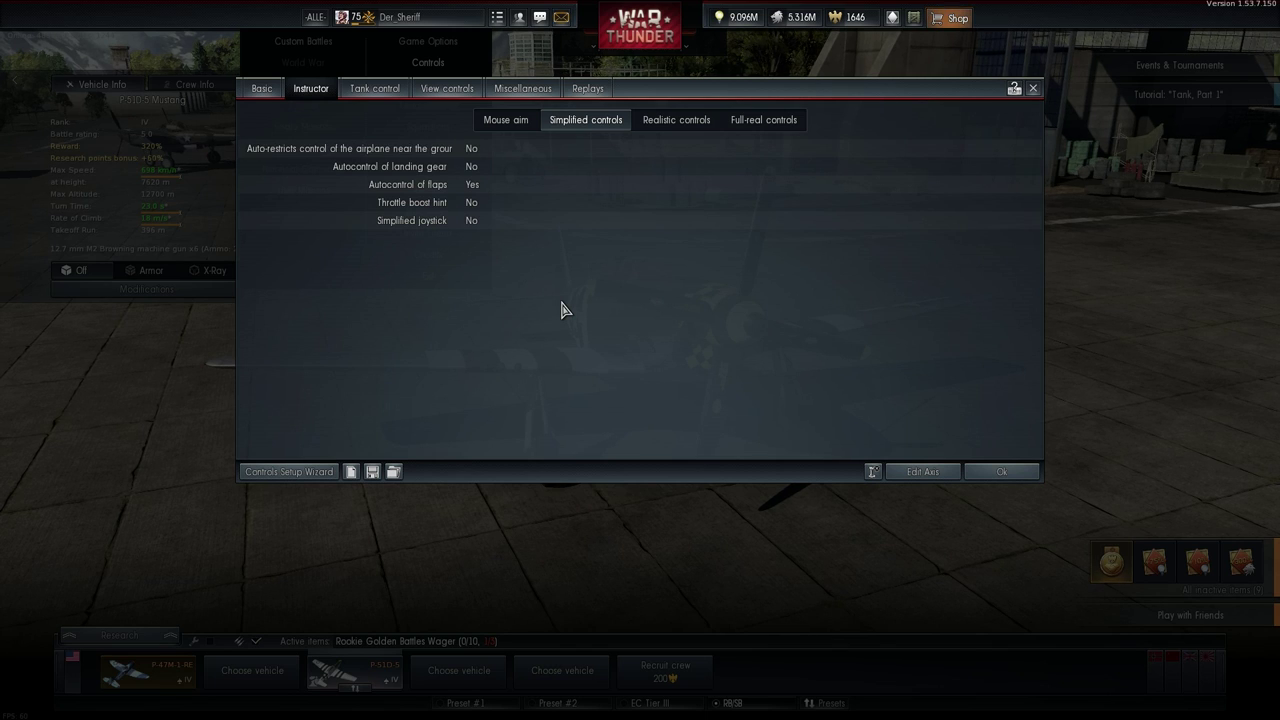
Review the Full Aerodynamics and Engine Control settings for Full-real controls and leave the control settings despite unassigned actions
{"action": "left_click", "coordinate": [664, 122]}
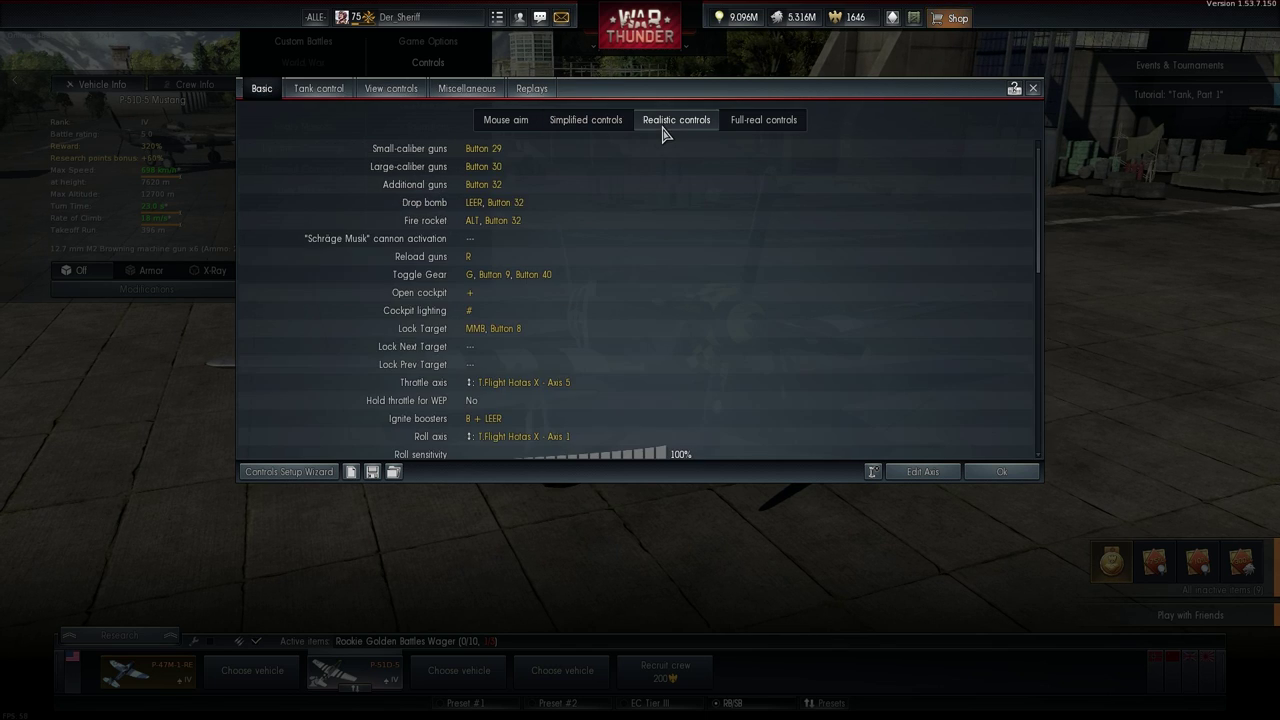
{"action": "left_click", "coordinate": [745, 130]}
{"action": "left_click", "coordinate": [363, 93]}
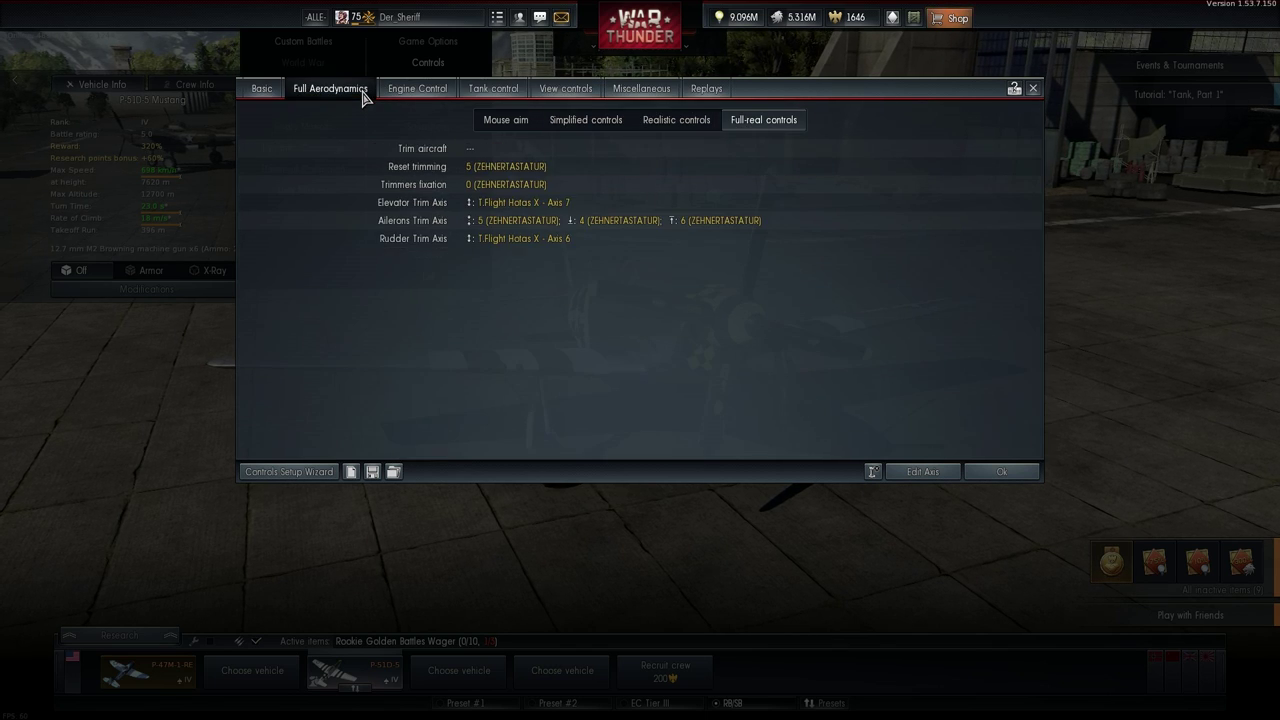
{"action": "left_click", "coordinate": [409, 90]}
{"action": "left_click", "coordinate": [362, 94]}
{"action": "left_click", "coordinate": [390, 92]}
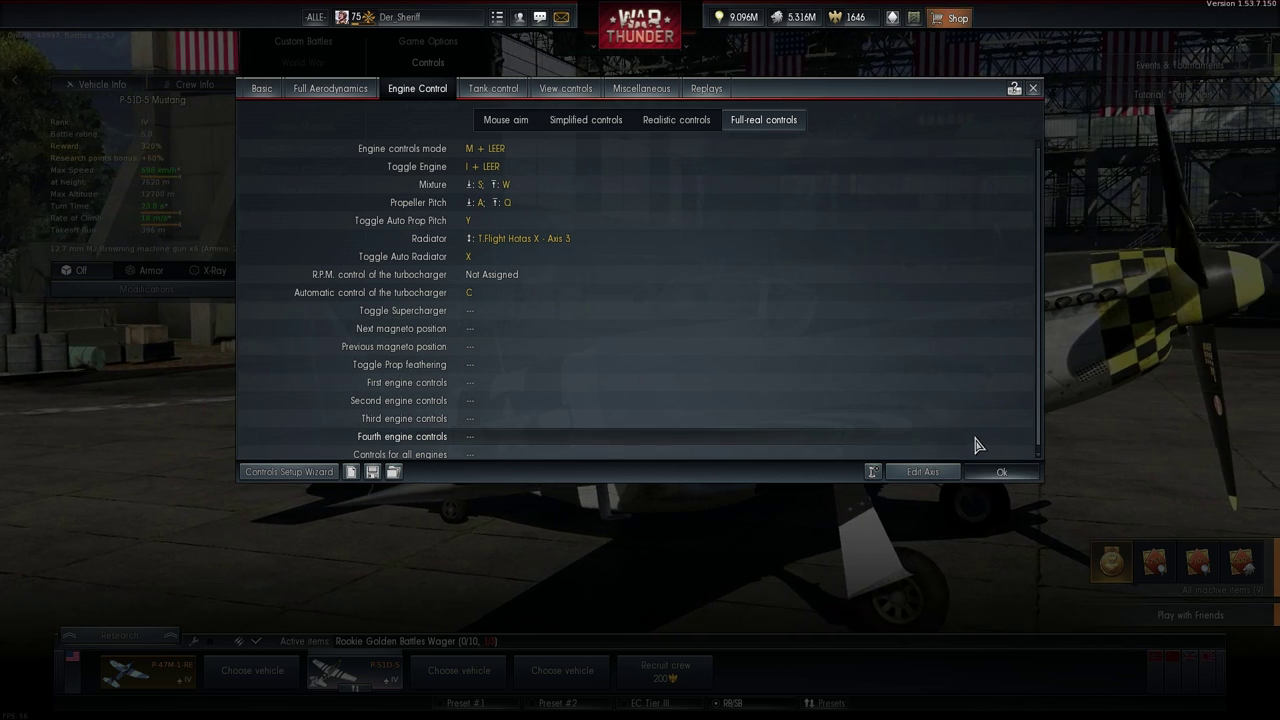
{"action": "key", "text": "Escape"}
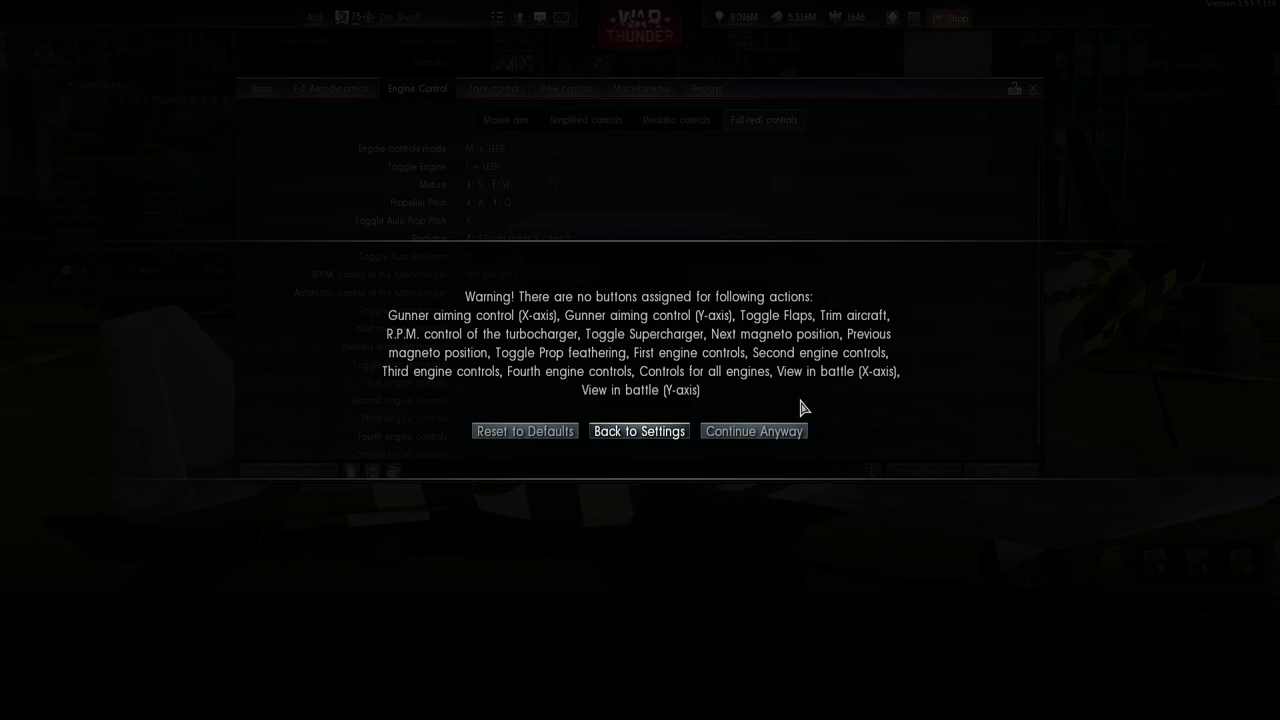
{"action": "left_click", "coordinate": [754, 431]}
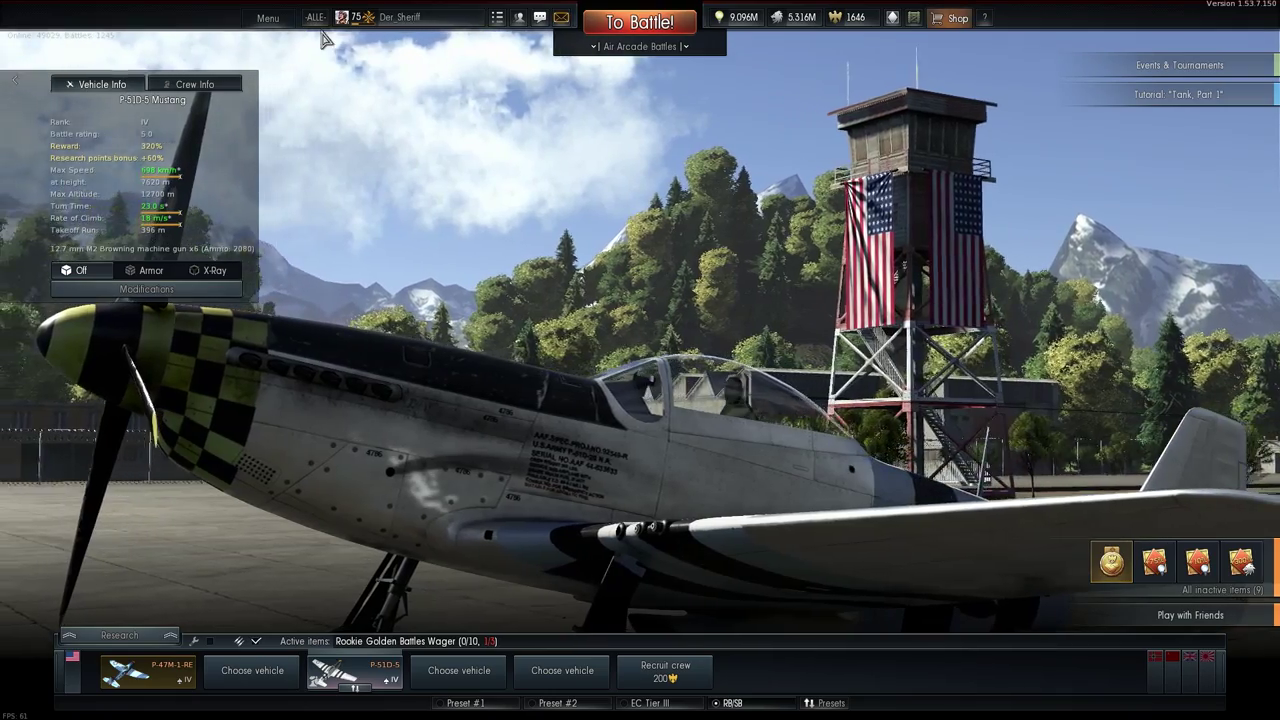
Reopen the control settings and set the Pitch sensitivity for Full-real controls to 0%, trying 100% first
{"action": "left_click", "coordinate": [268, 18]}
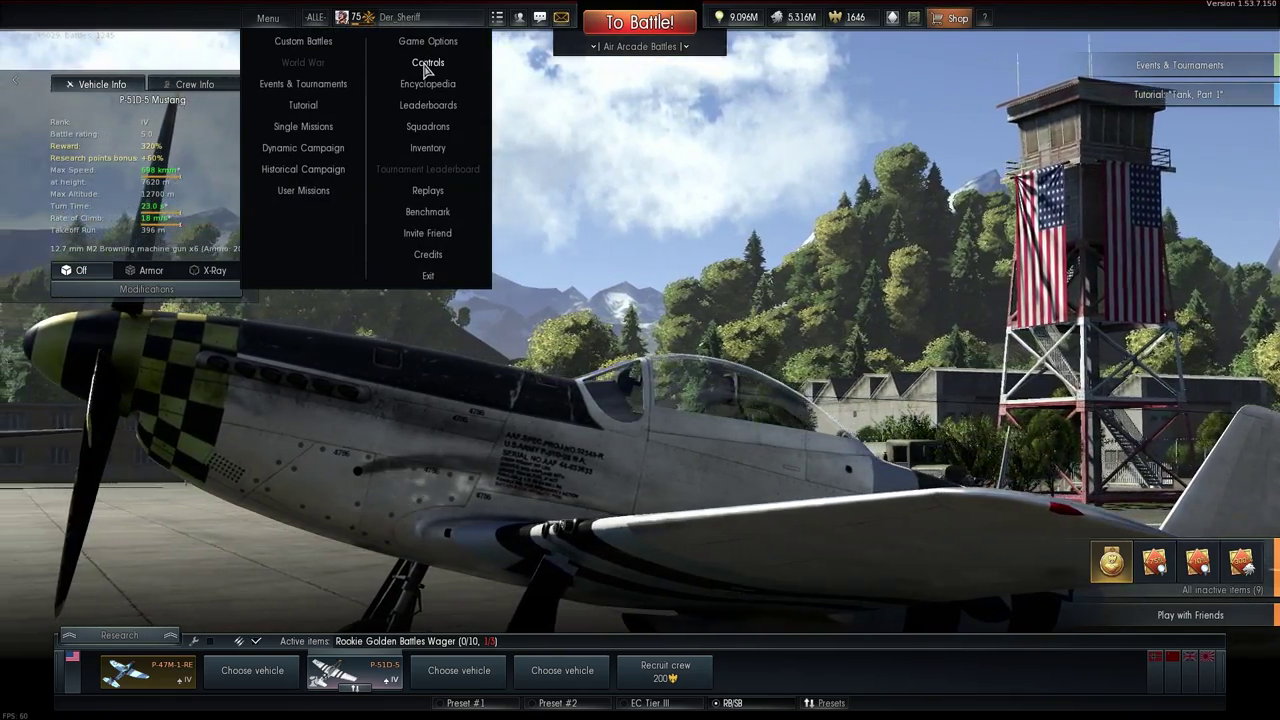
{"action": "left_click", "coordinate": [427, 64]}
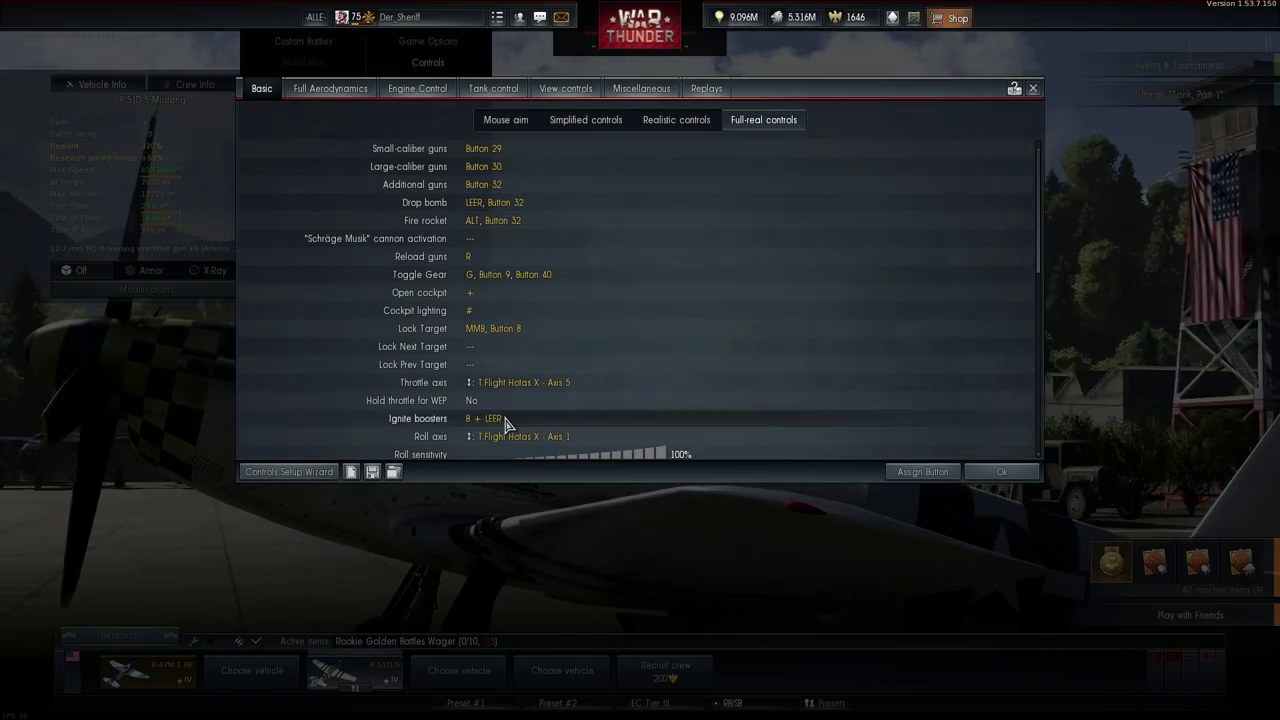
{"action": "scroll", "coordinate": [729, 386], "scroll_direction": "down", "scroll_amount": 4}
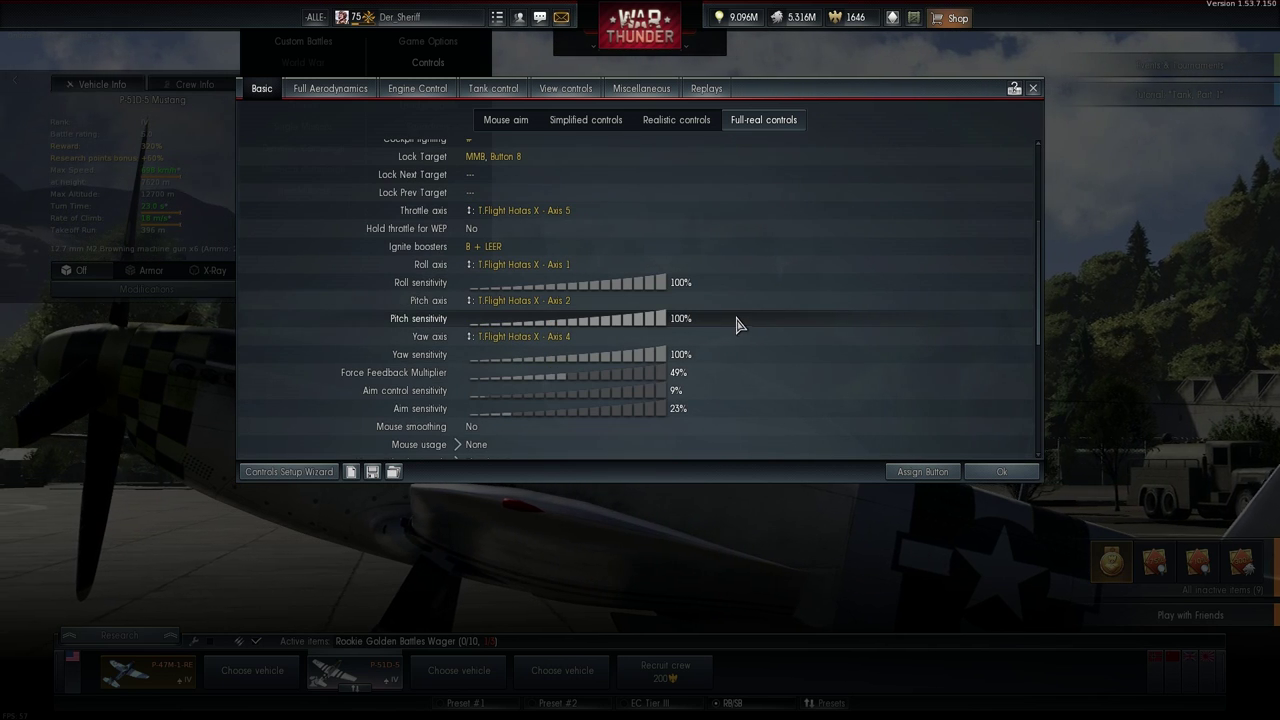
{"action": "scroll", "coordinate": [762, 294], "scroll_direction": "down", "scroll_amount": 1}
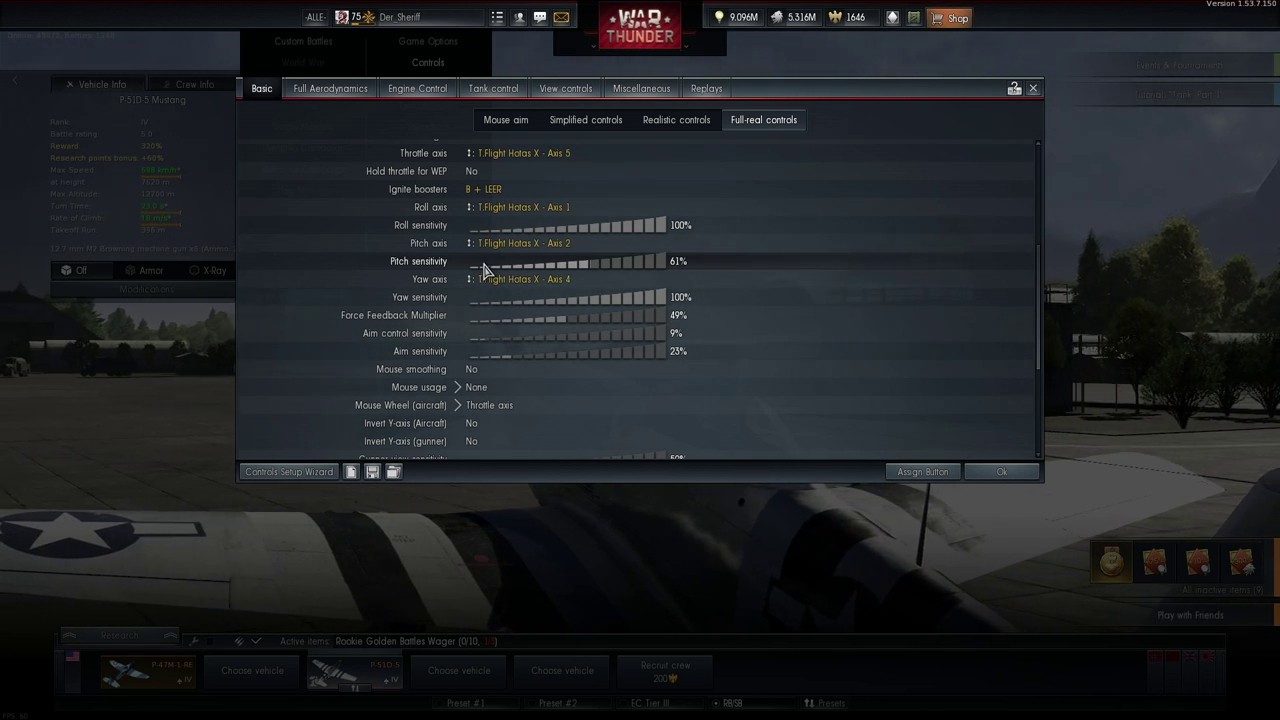
{"action": "left_click", "coordinate": [666, 265]}
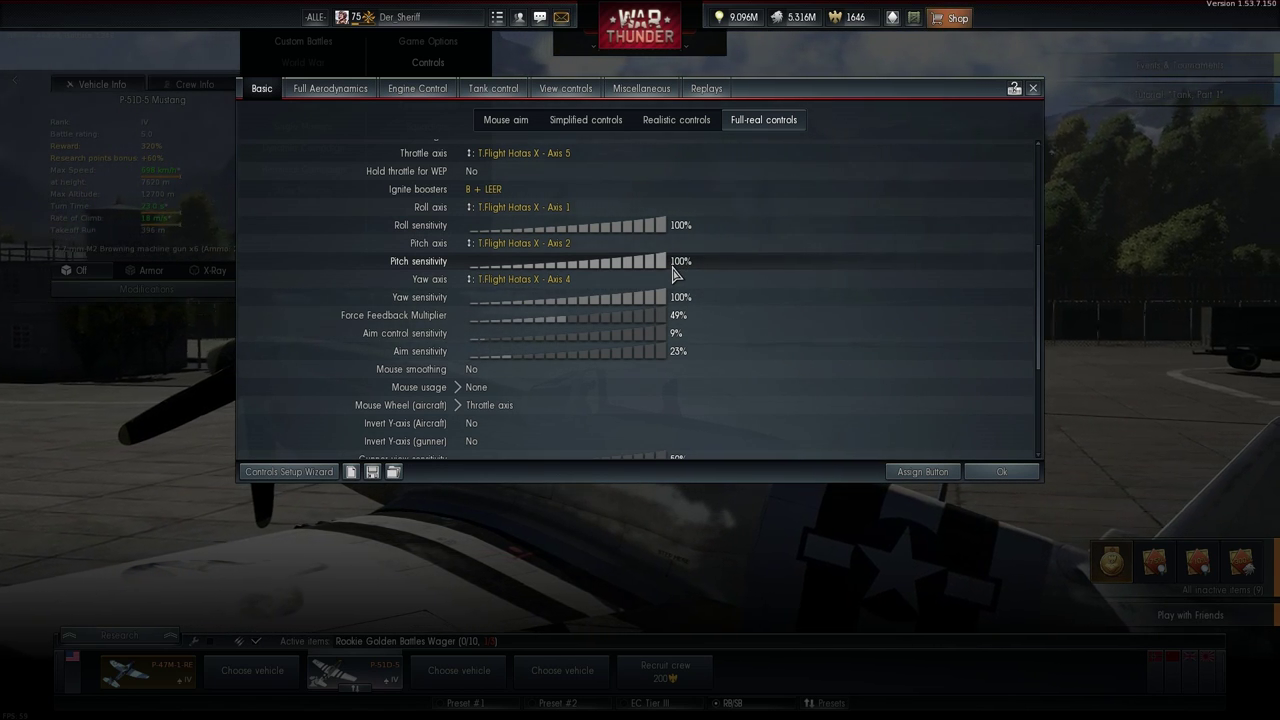
{"action": "left_click", "coordinate": [494, 270]}
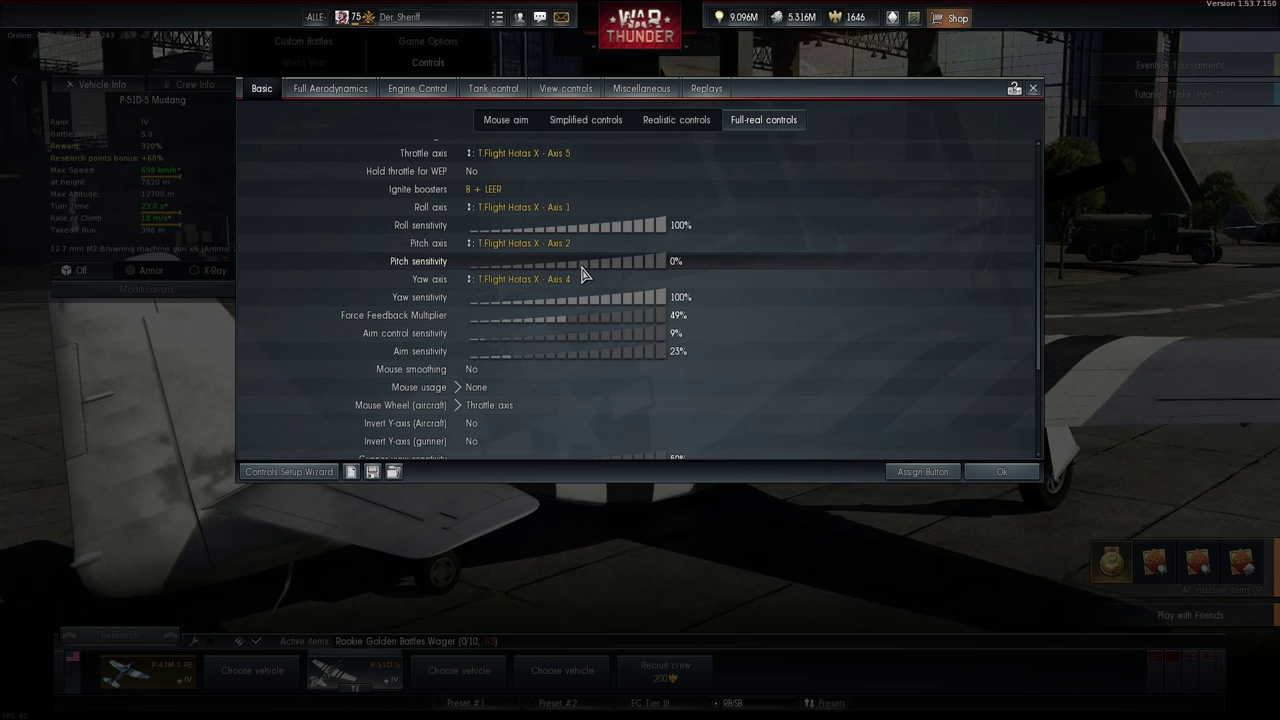
Open the Pitch axis setup for the T.Flight Hotas X and set its Nonlinearity to 2
{"action": "left_click", "coordinate": [490, 250]}
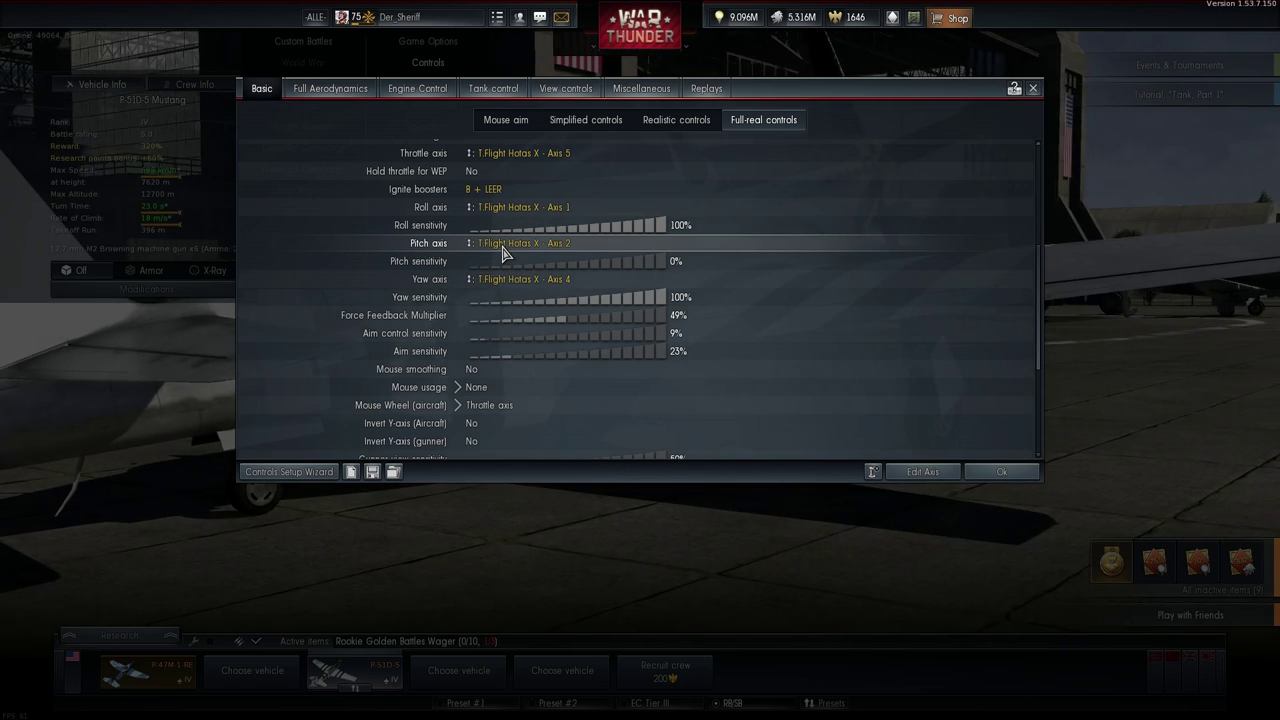
{"action": "left_click", "coordinate": [503, 250]}
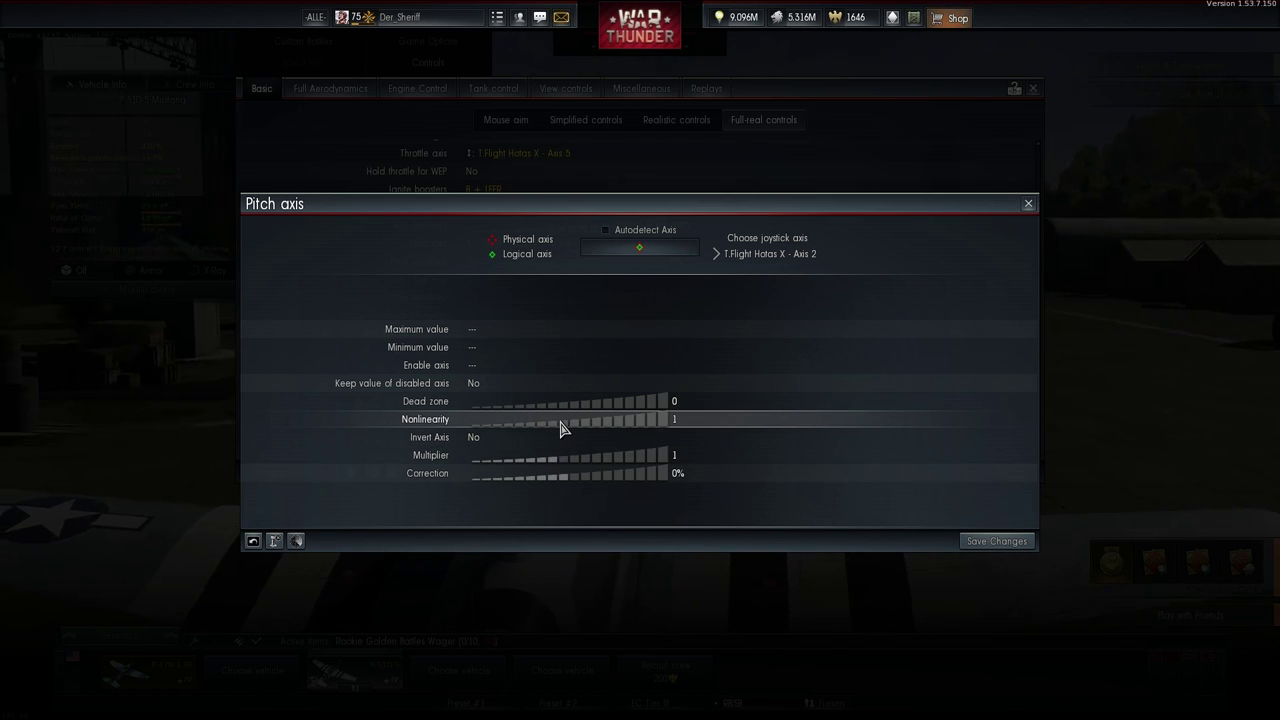
{"action": "left_click_drag", "start_coordinate": [563, 426], "coordinate": [531, 431]}
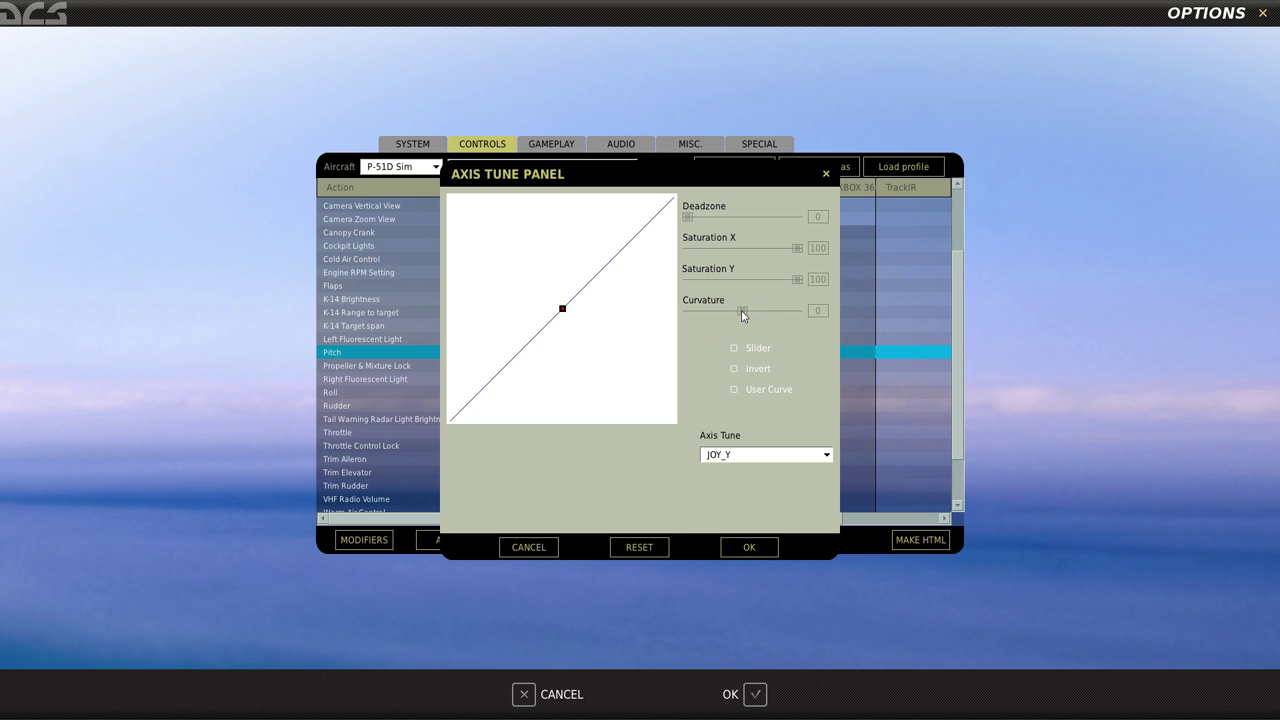
In the DCS options, try a Curvature of 37 on the P-51D's Pitch axis, cancelling the axis tuning and the options
{"action": "left_click_drag", "start_coordinate": [742, 312], "coordinate": [761, 311]}
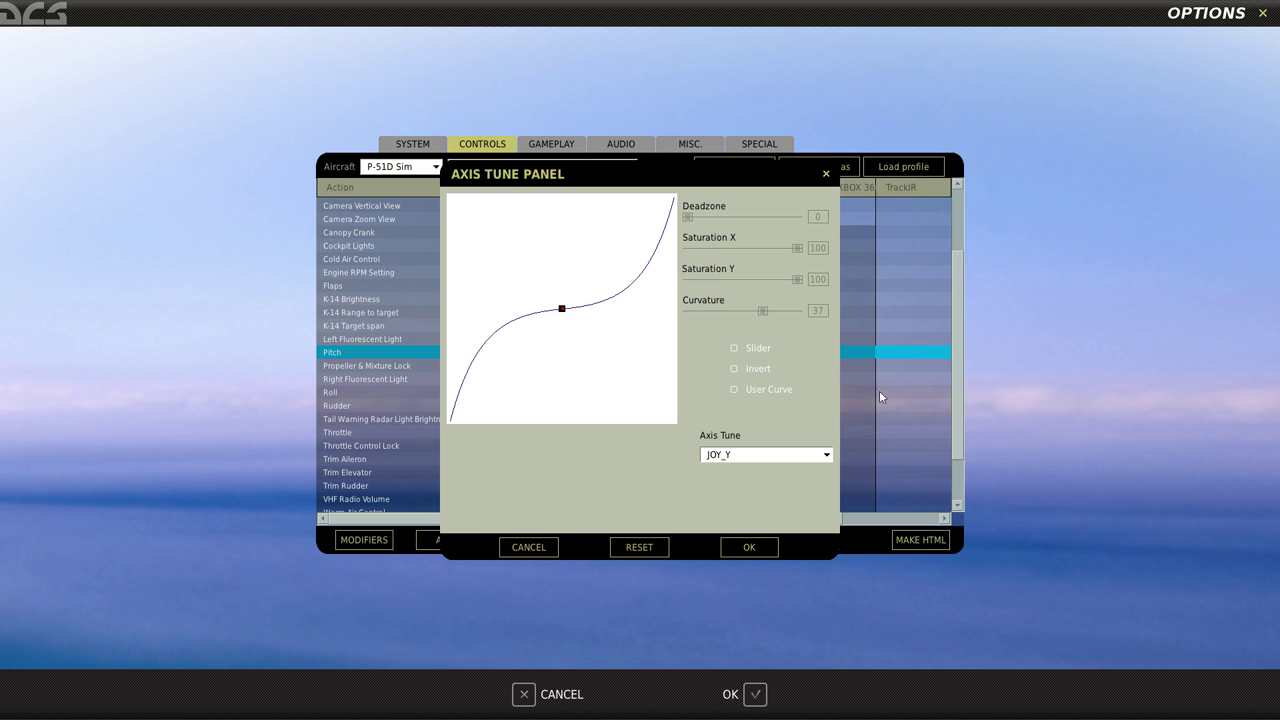
{"action": "left_click", "coordinate": [528, 548]}
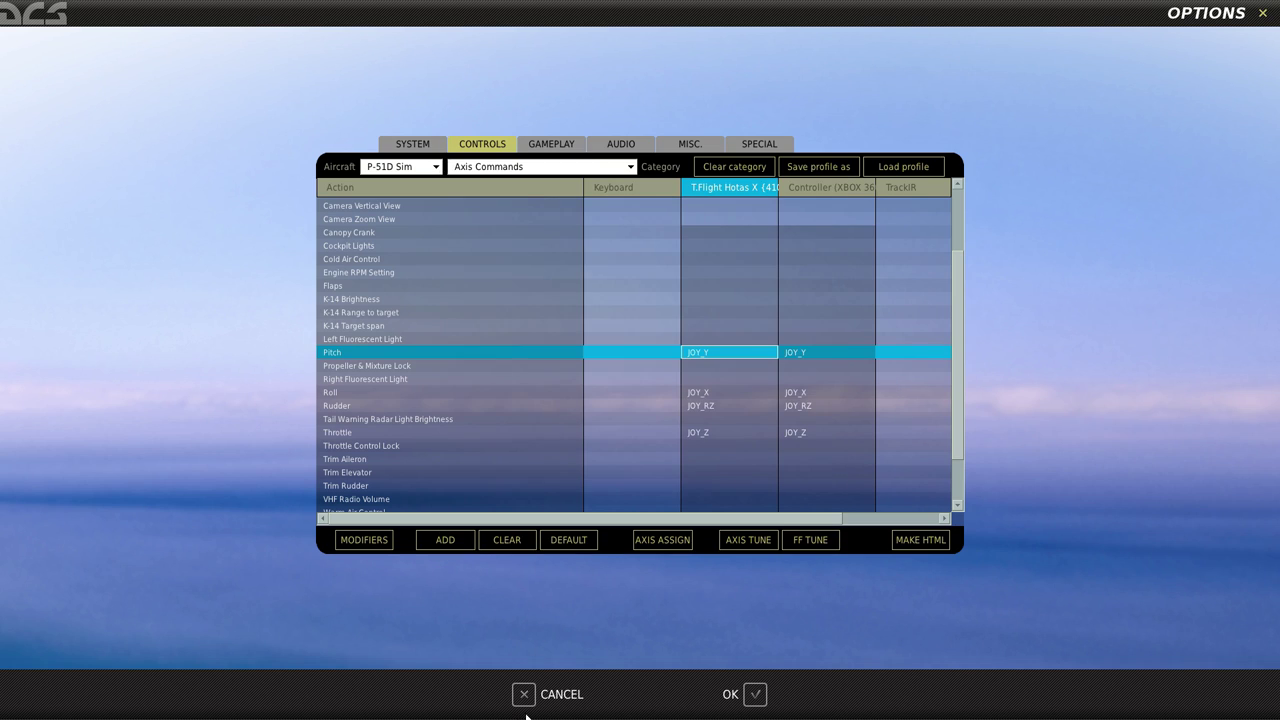
{"action": "left_click", "coordinate": [523, 694]}
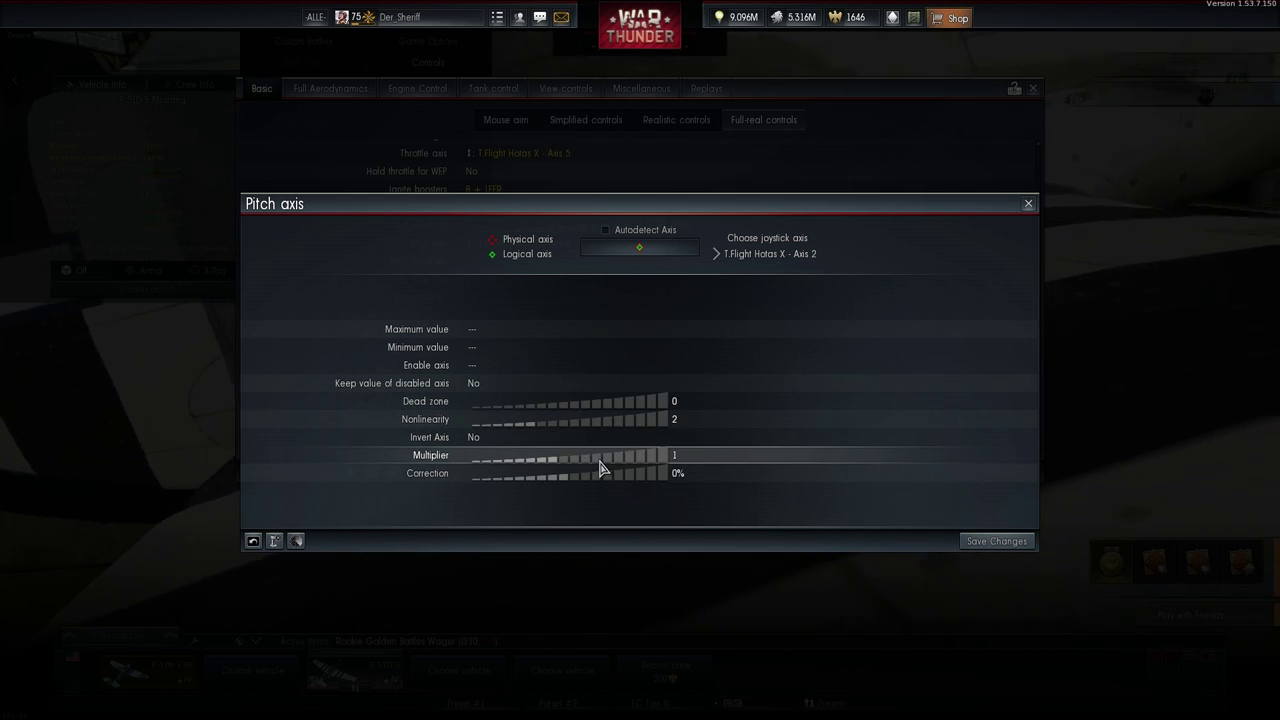
Try Multiplier values of 2, 0.85 and 0.9 on the Pitch axis, and return the Multiplier to 1
{"action": "left_click_drag", "start_coordinate": [596, 463], "coordinate": [674, 463]}
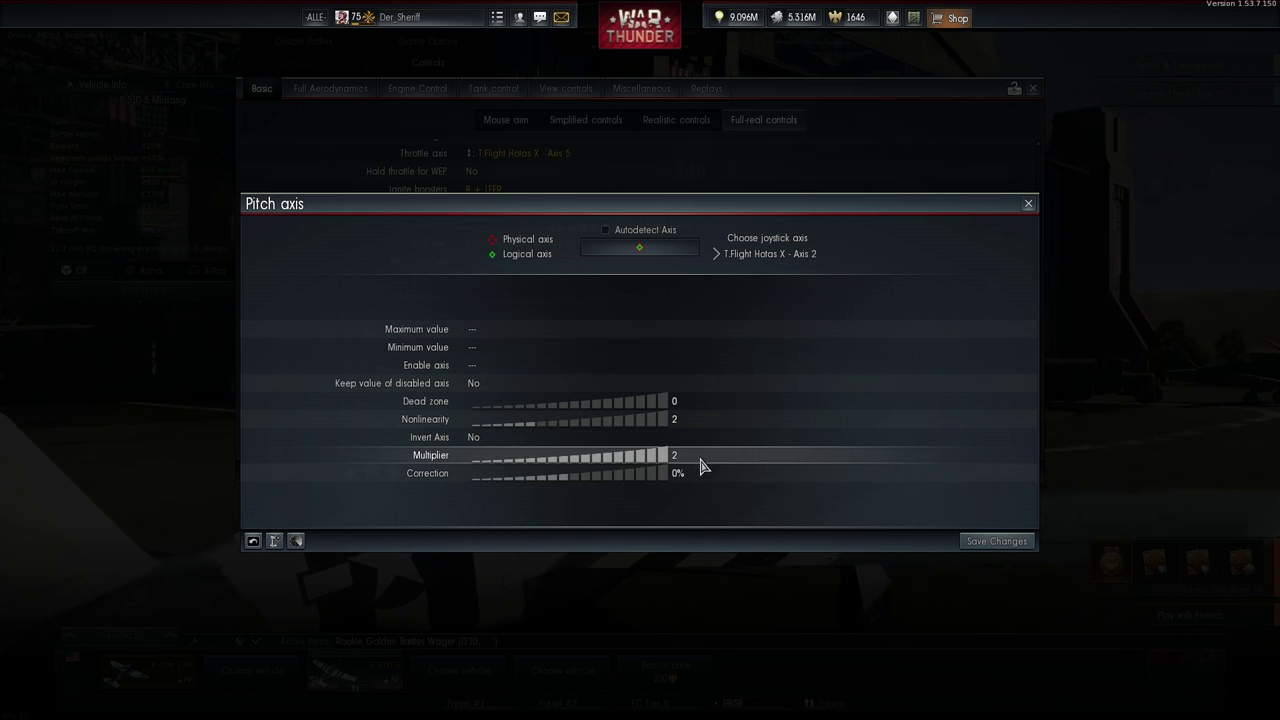
{"action": "left_click", "coordinate": [583, 462]}
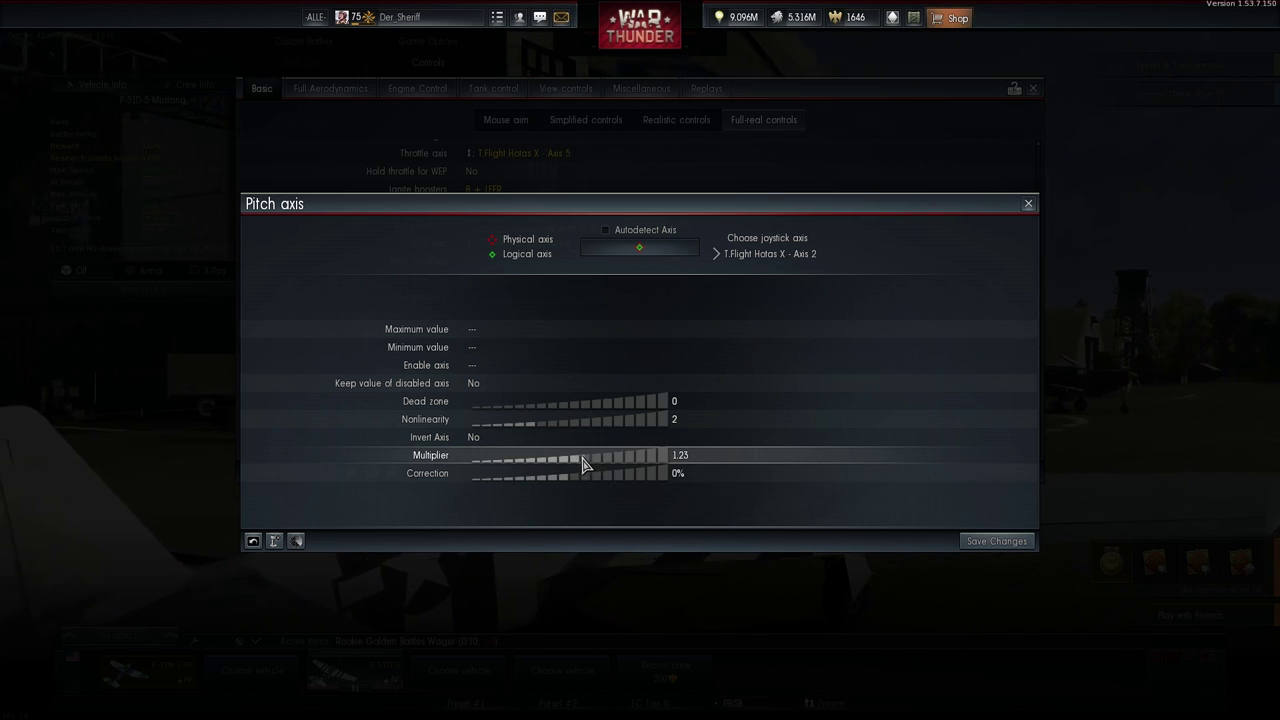
{"action": "left_click_drag", "start_coordinate": [583, 462], "coordinate": [566, 460]}
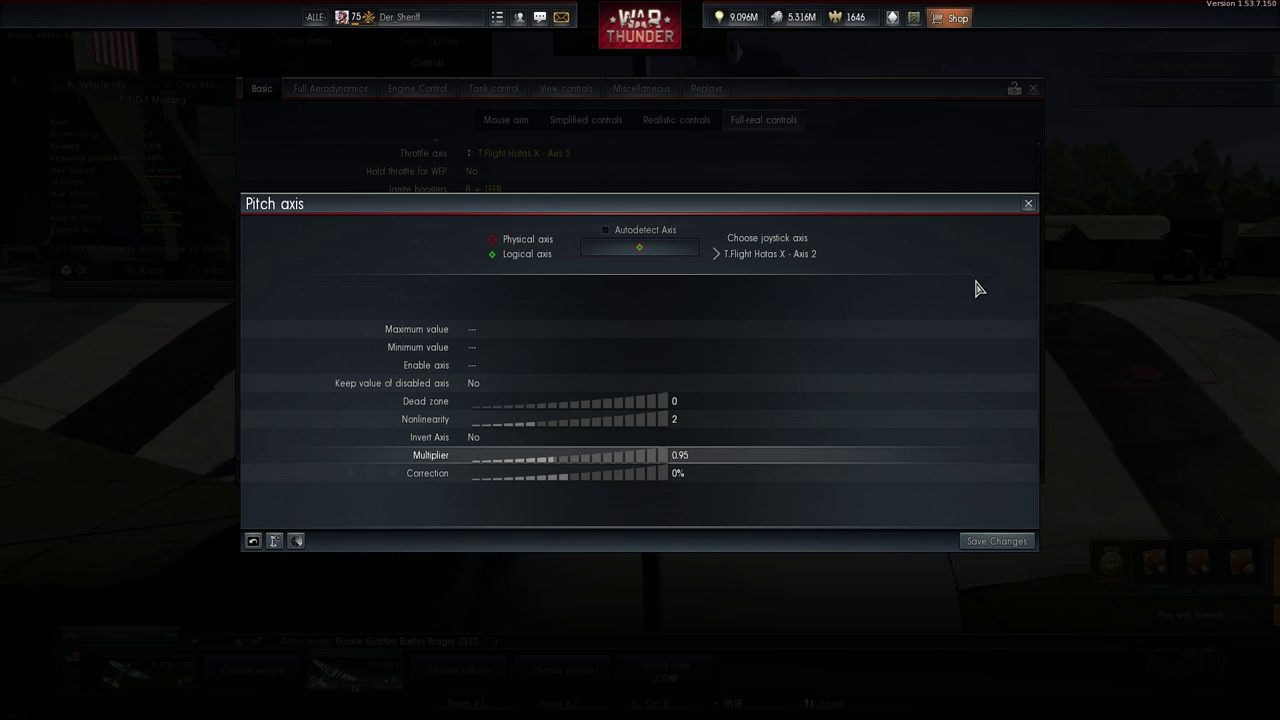
{"action": "left_click", "coordinate": [549, 461]}
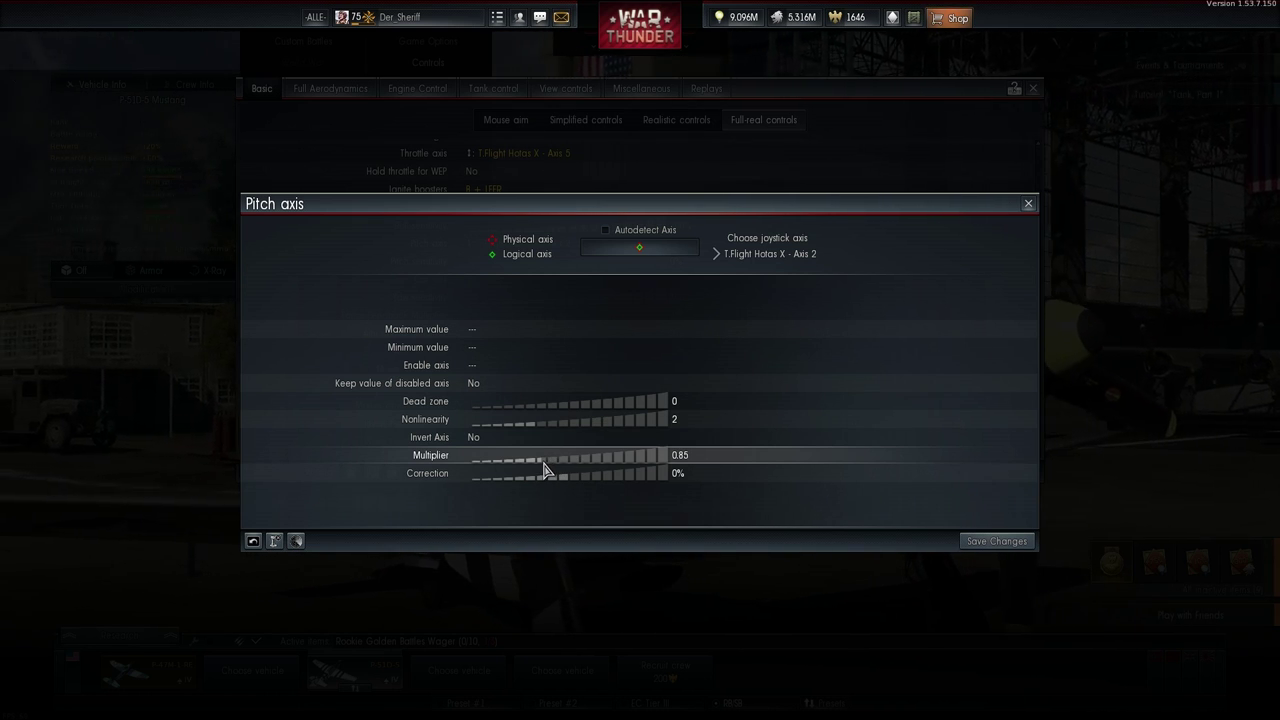
{"action": "left_click", "coordinate": [547, 464]}
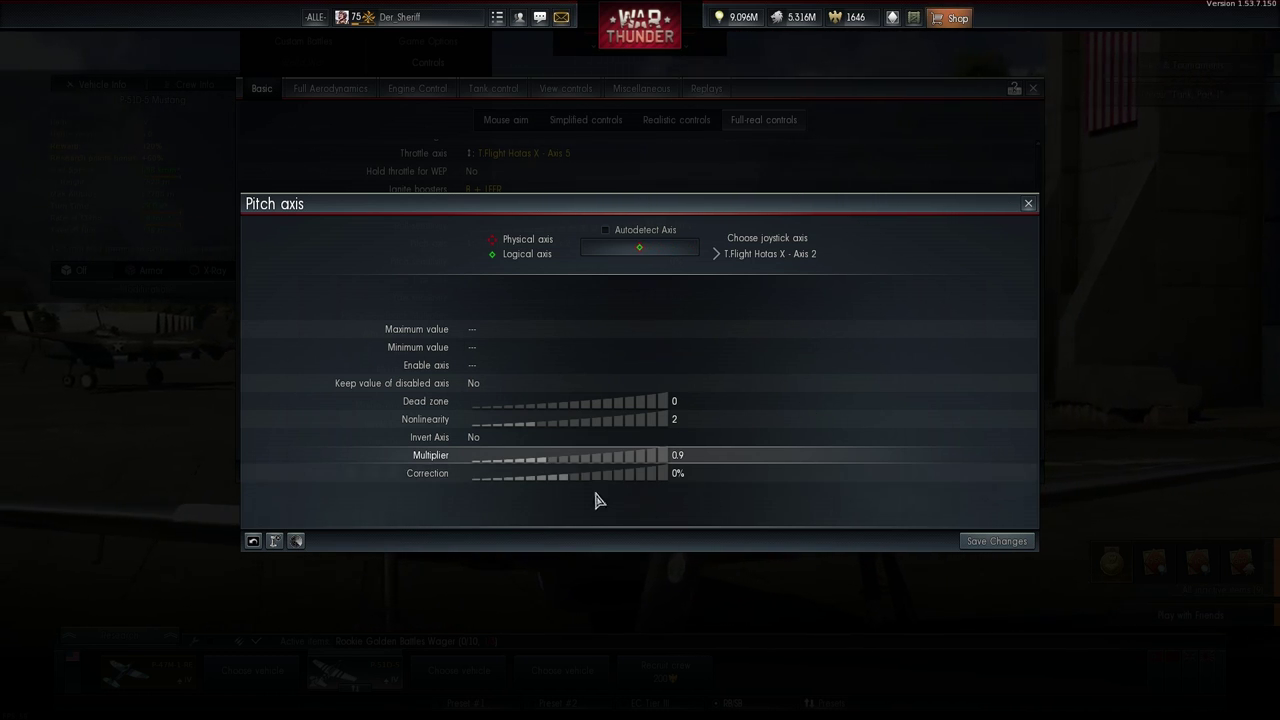
{"action": "left_click", "coordinate": [557, 463]}
{"action": "left_click", "coordinate": [561, 464]}
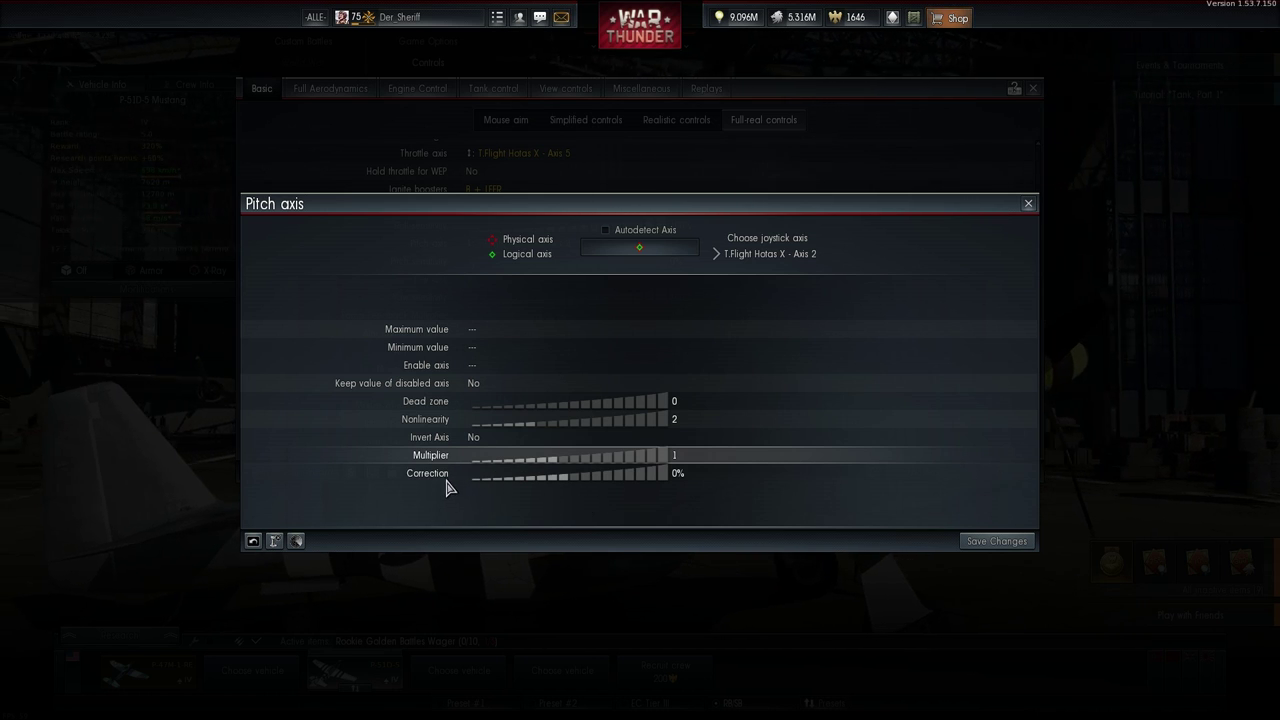
Set the Pitch axis Dead zone to 0.01, trying 0.5 first, and save the axis changes with Correction at 0%
{"action": "left_click", "coordinate": [420, 404]}
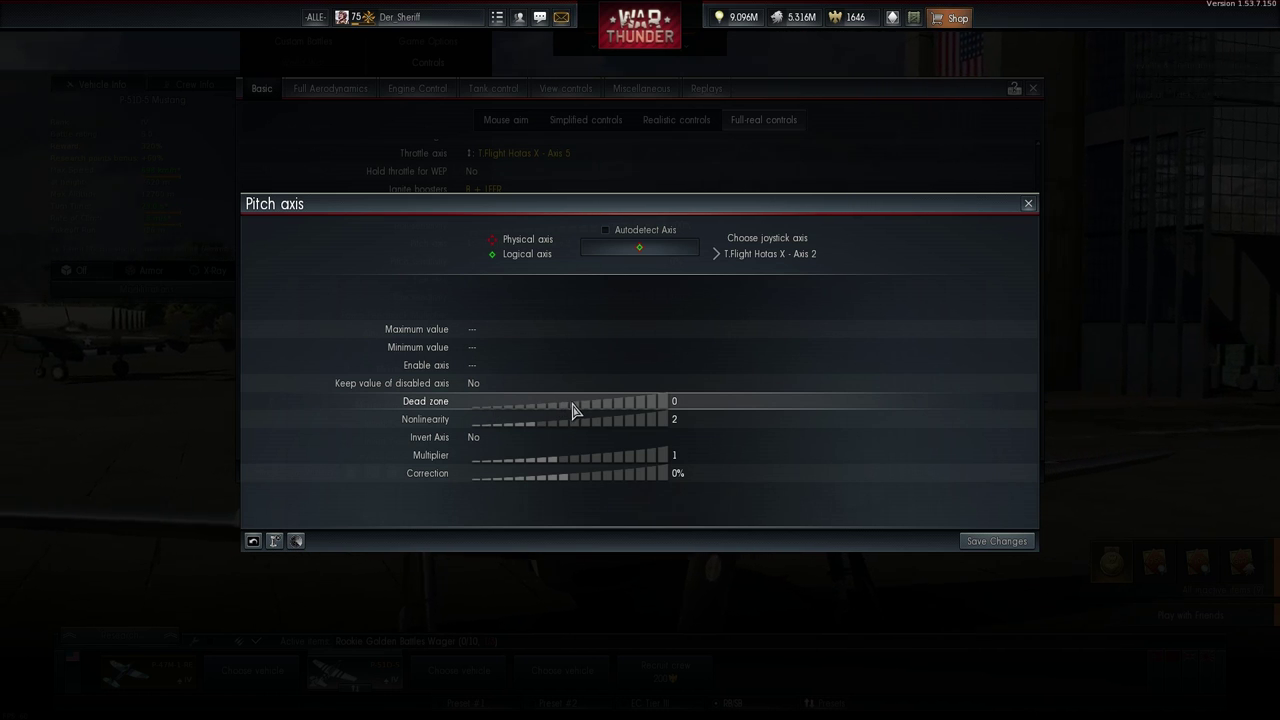
{"action": "left_click_drag", "start_coordinate": [651, 410], "coordinate": [673, 410]}
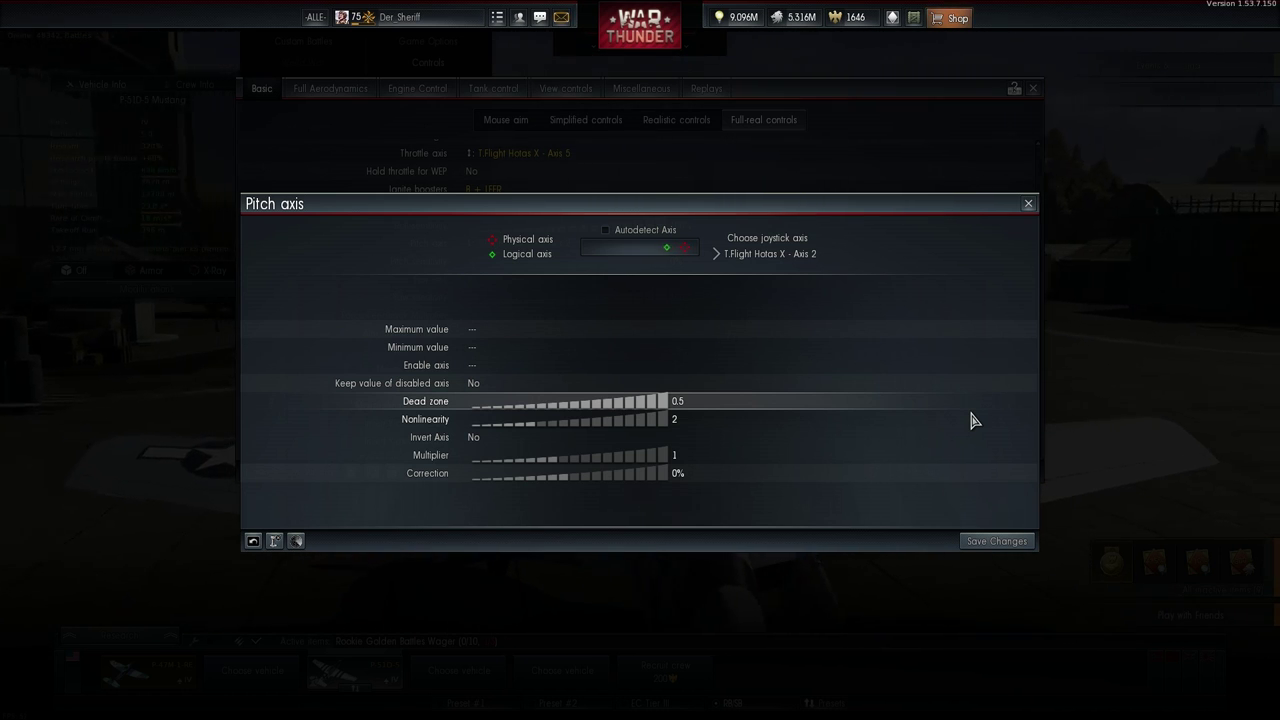
{"action": "left_click", "coordinate": [532, 405]}
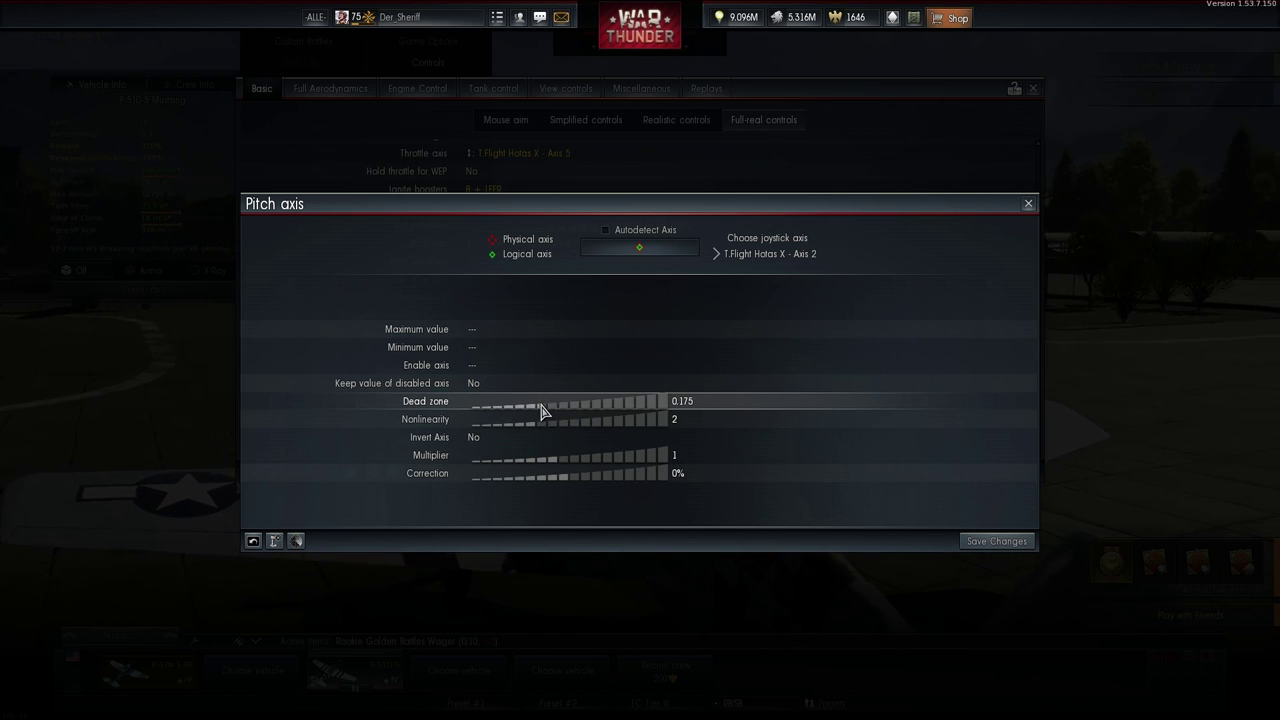
{"action": "left_click", "coordinate": [481, 414]}
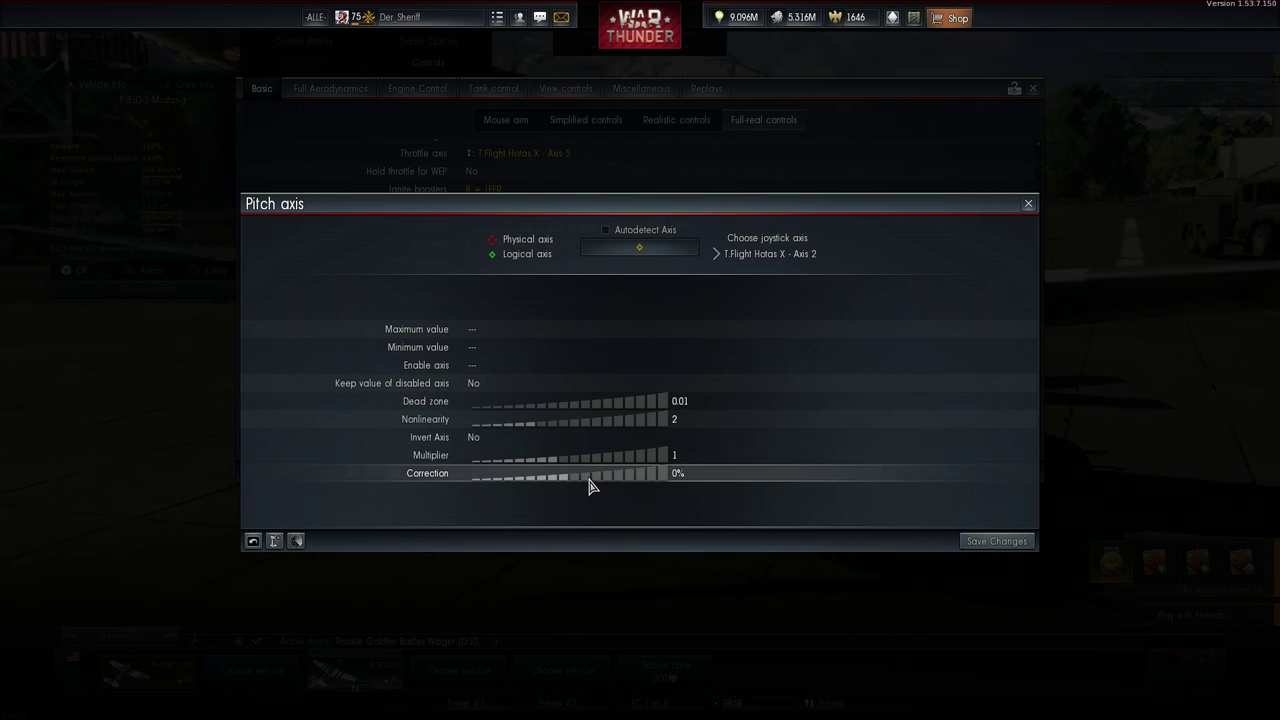
{"action": "mouse_move", "coordinate": [589, 485]}
{"action": "left_mouse_down"}
{"action": "mouse_move", "coordinate": [532, 483]}
{"action": "mouse_move", "coordinate": [594, 483]}
{"action": "mouse_move", "coordinate": [549, 480]}
{"action": "mouse_move", "coordinate": [571, 477]}
{"action": "left_mouse_up"}
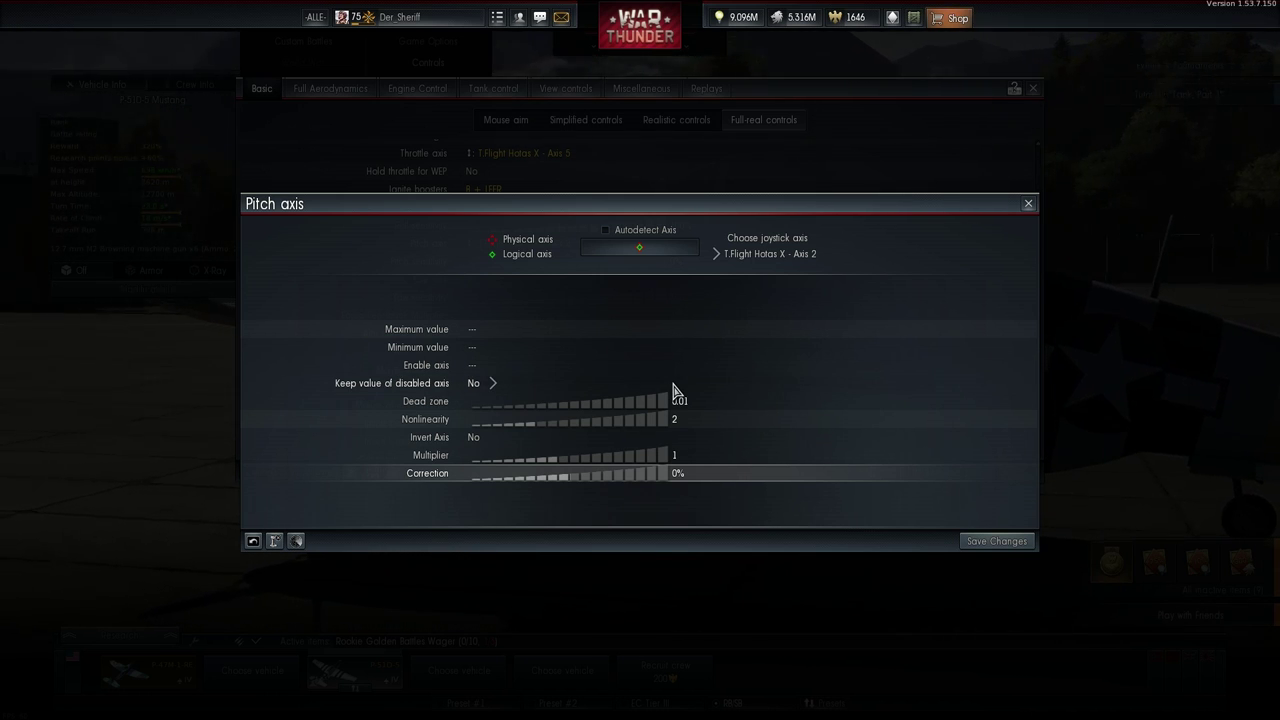
{"action": "left_click", "coordinate": [983, 556]}
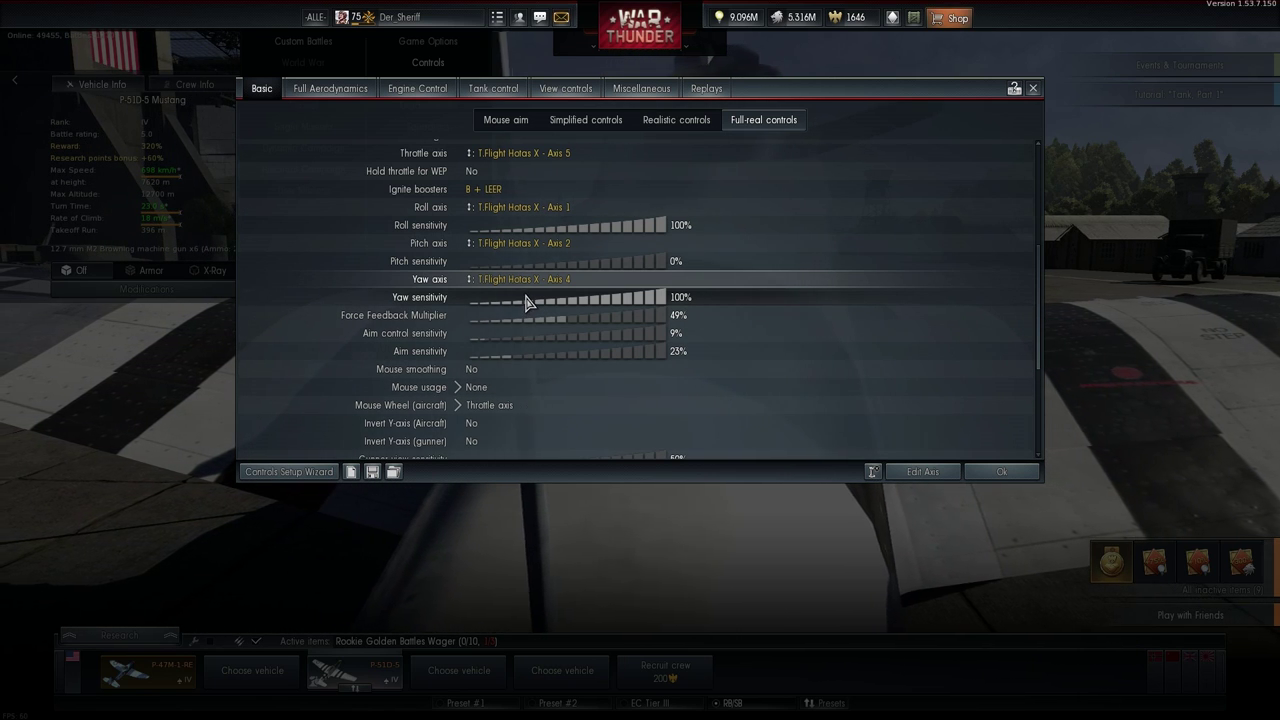
Set the Yaw sensitivity to 10% and the Yaw axis Nonlinearity to 2, saving the axis changes
{"action": "left_click", "coordinate": [425, 298]}
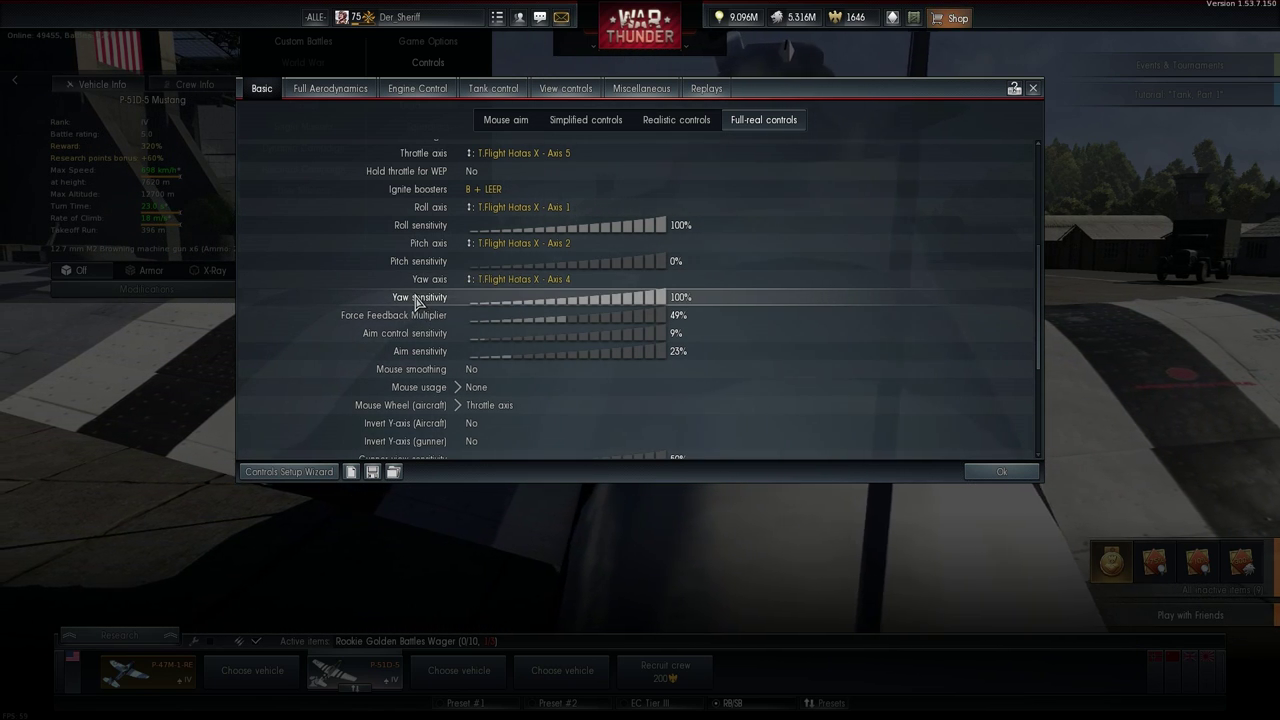
{"action": "left_click", "coordinate": [488, 300]}
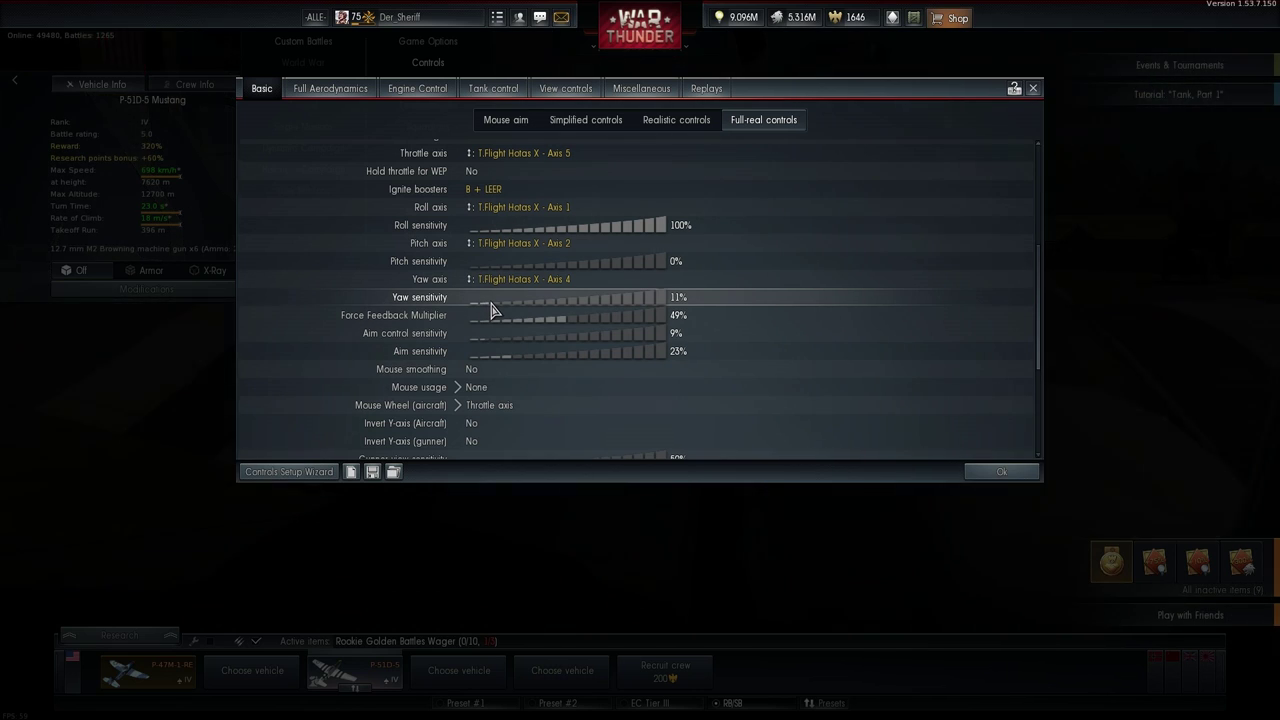
{"action": "double_click", "coordinate": [490, 282]}
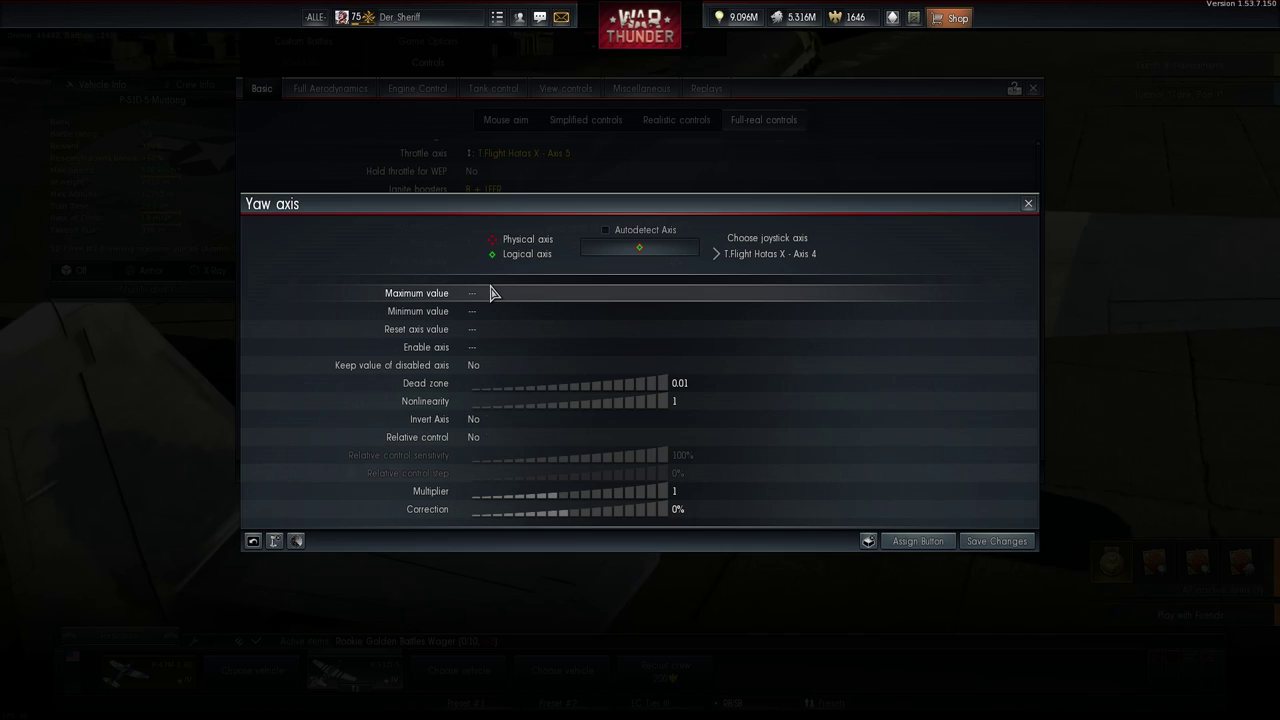
{"action": "left_click_drag", "start_coordinate": [548, 416], "coordinate": [537, 414]}
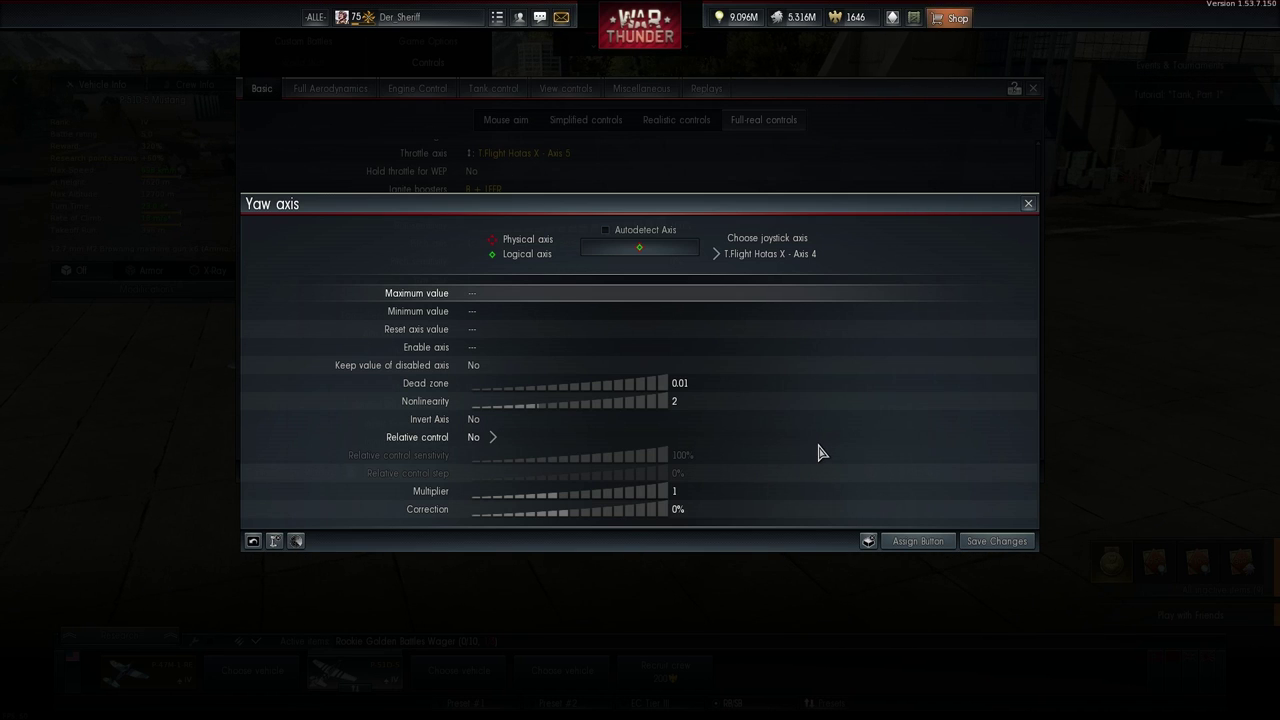
{"action": "left_click", "coordinate": [998, 543]}
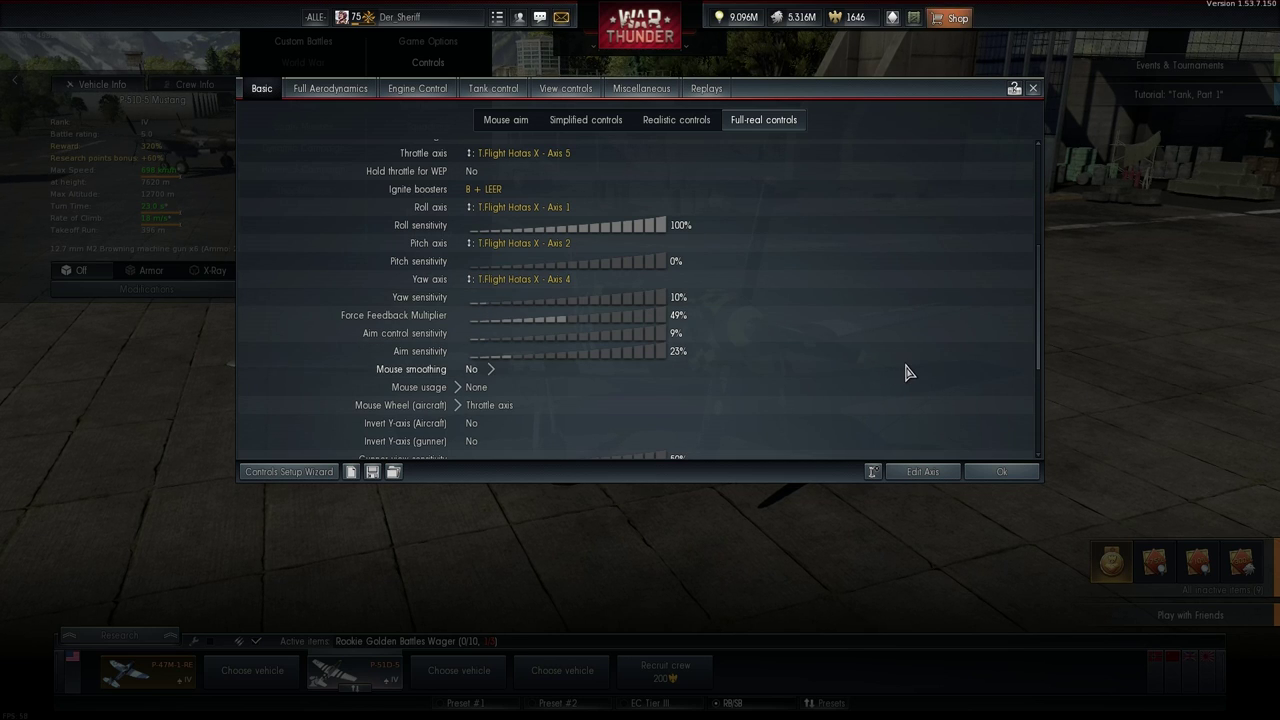
Review the Roll axis setup and the Engine Control and Basic assignments for Full-real controls
{"action": "left_click", "coordinate": [538, 210]}
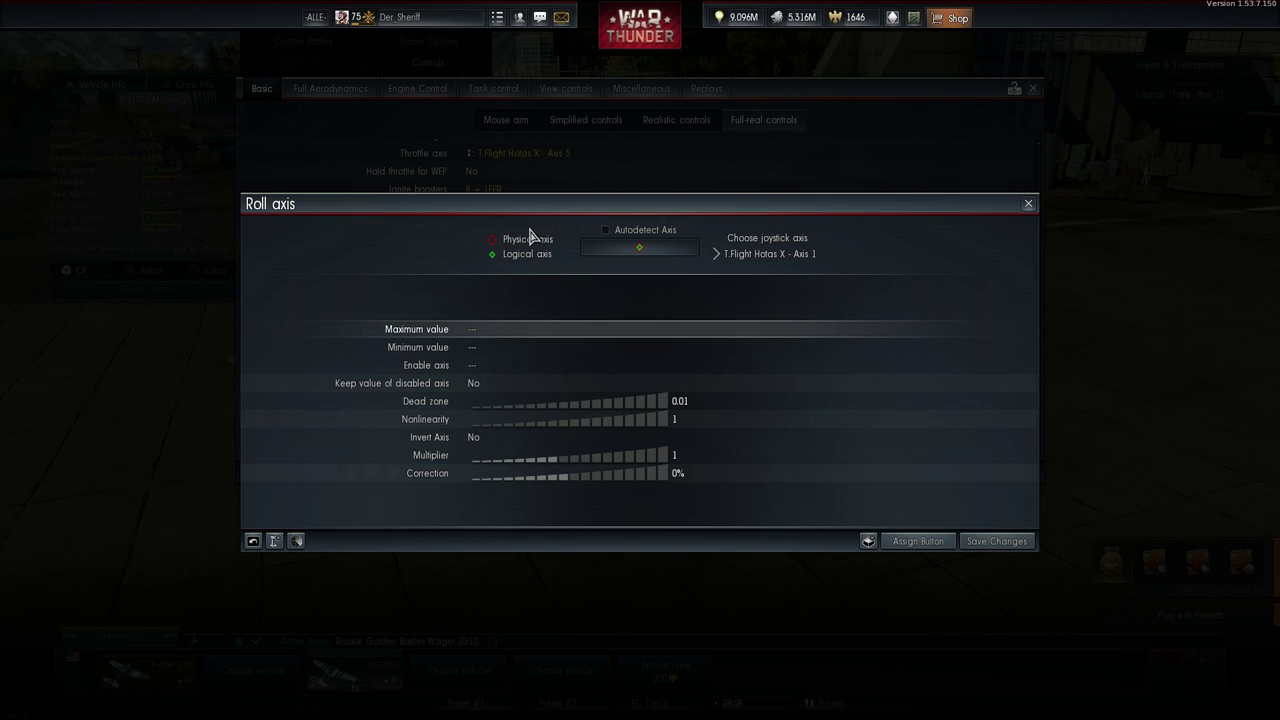
{"action": "left_click", "coordinate": [1012, 547]}
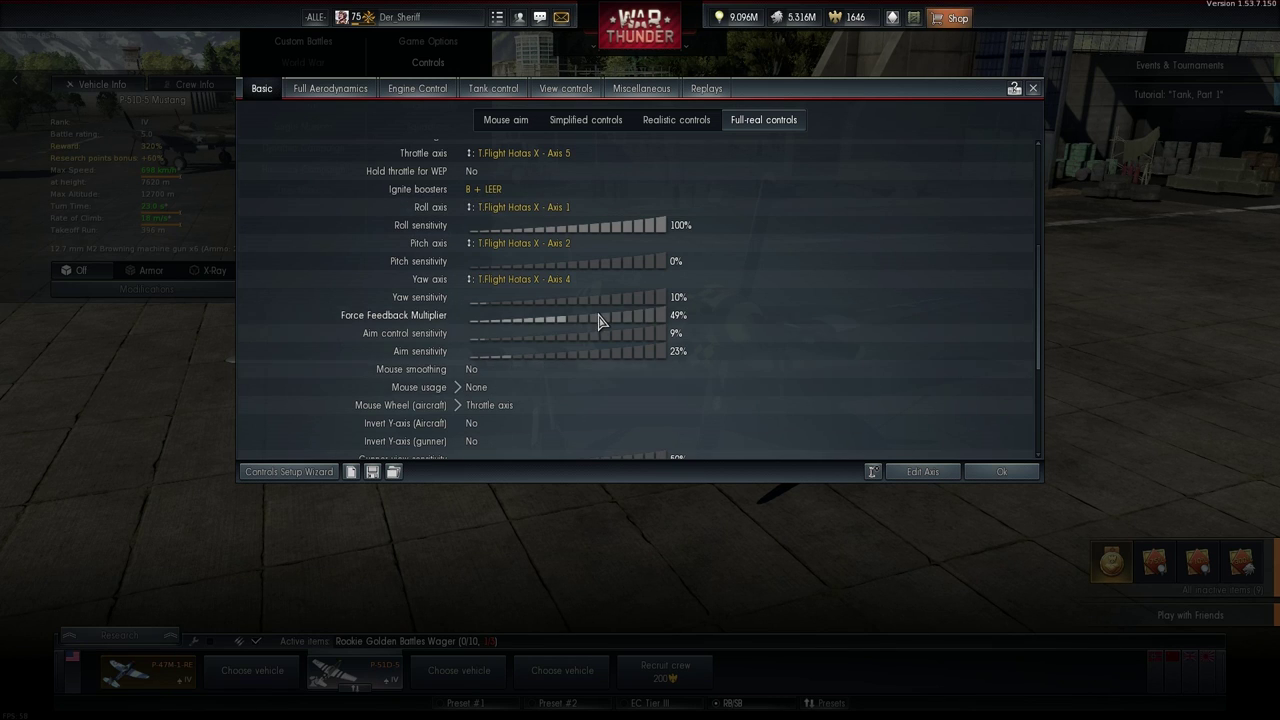
{"action": "scroll", "coordinate": [602, 330], "scroll_direction": "up", "scroll_amount": 5}
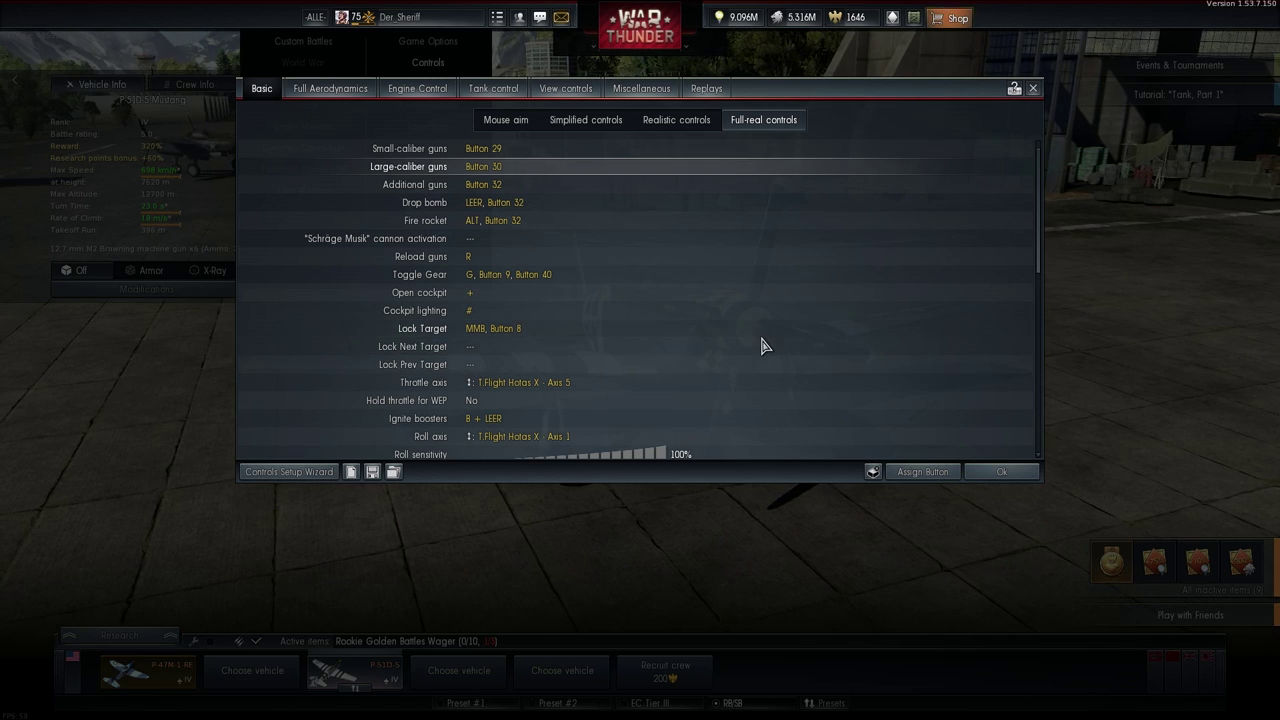
{"action": "left_click", "coordinate": [438, 91]}
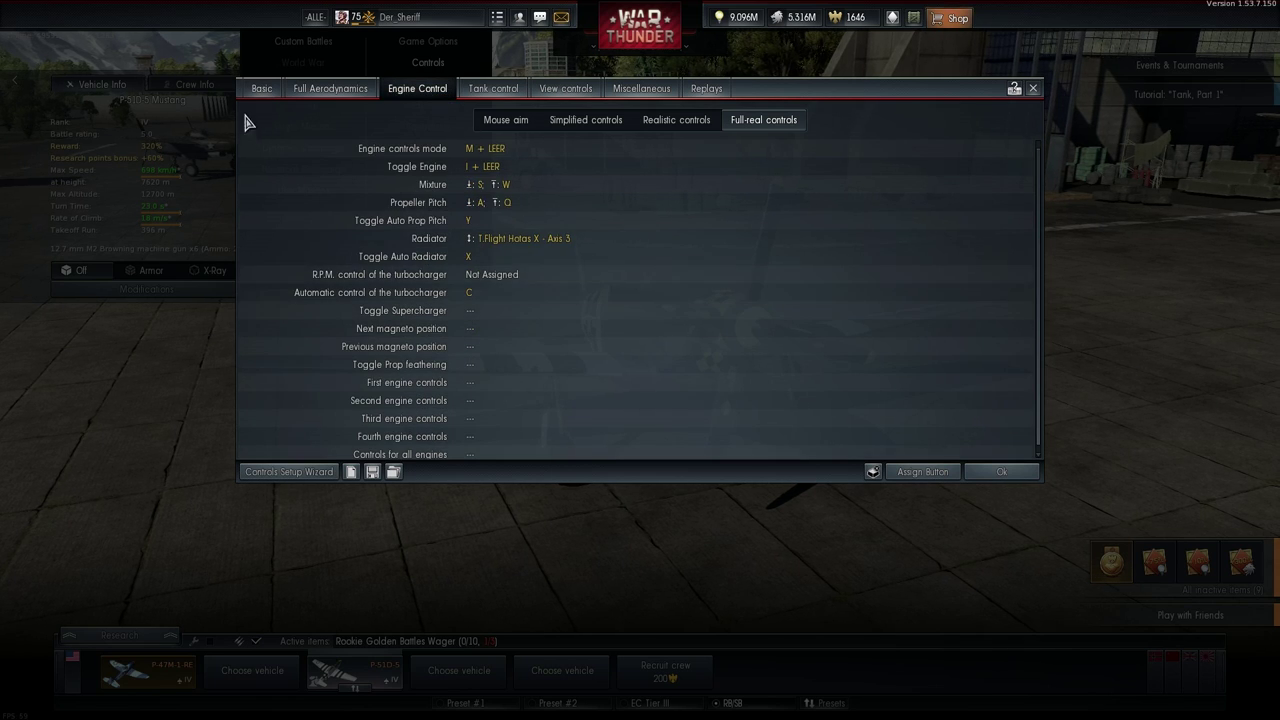
{"action": "left_click", "coordinate": [261, 89]}
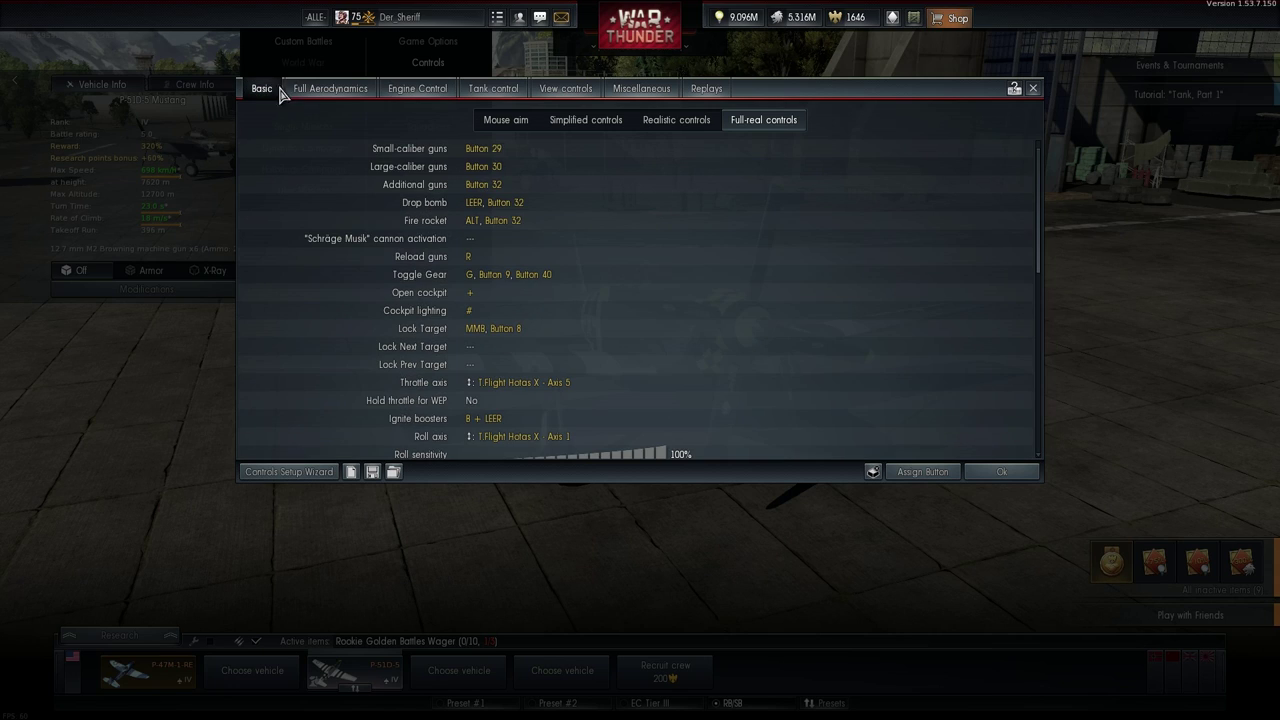
{"action": "left_click", "coordinate": [490, 168]}
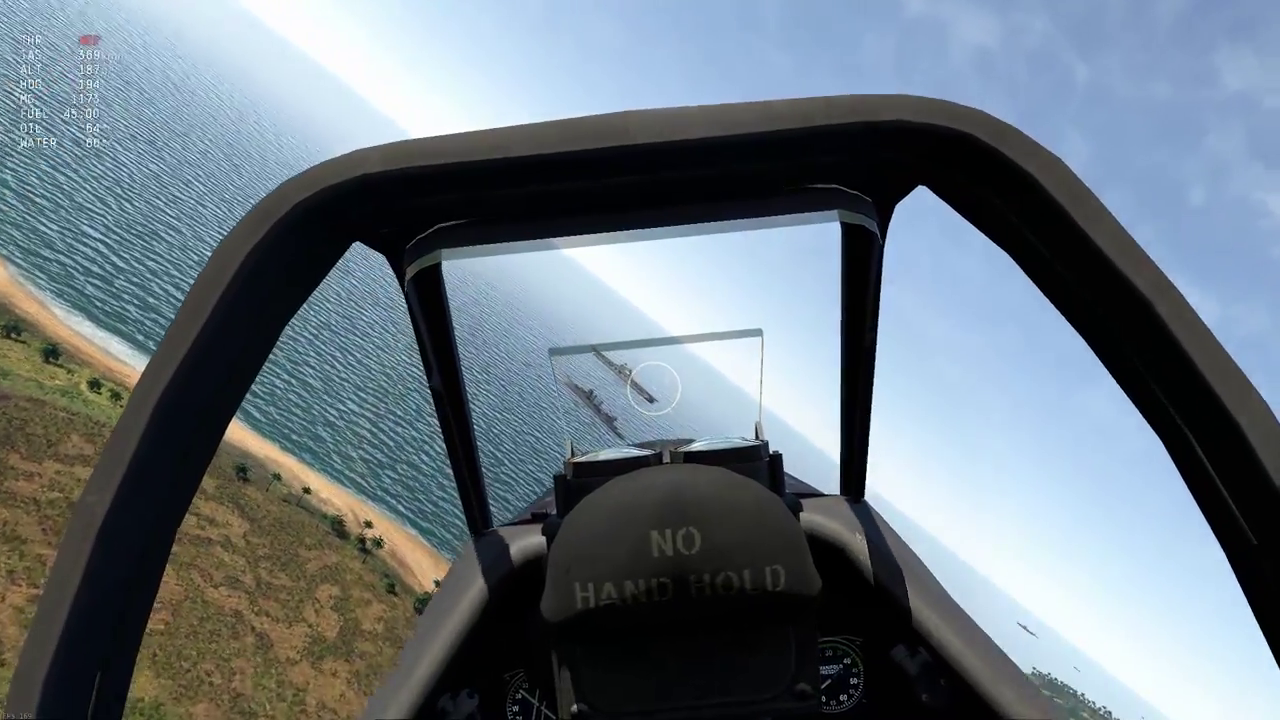
{"action": "key", "text": "z"}
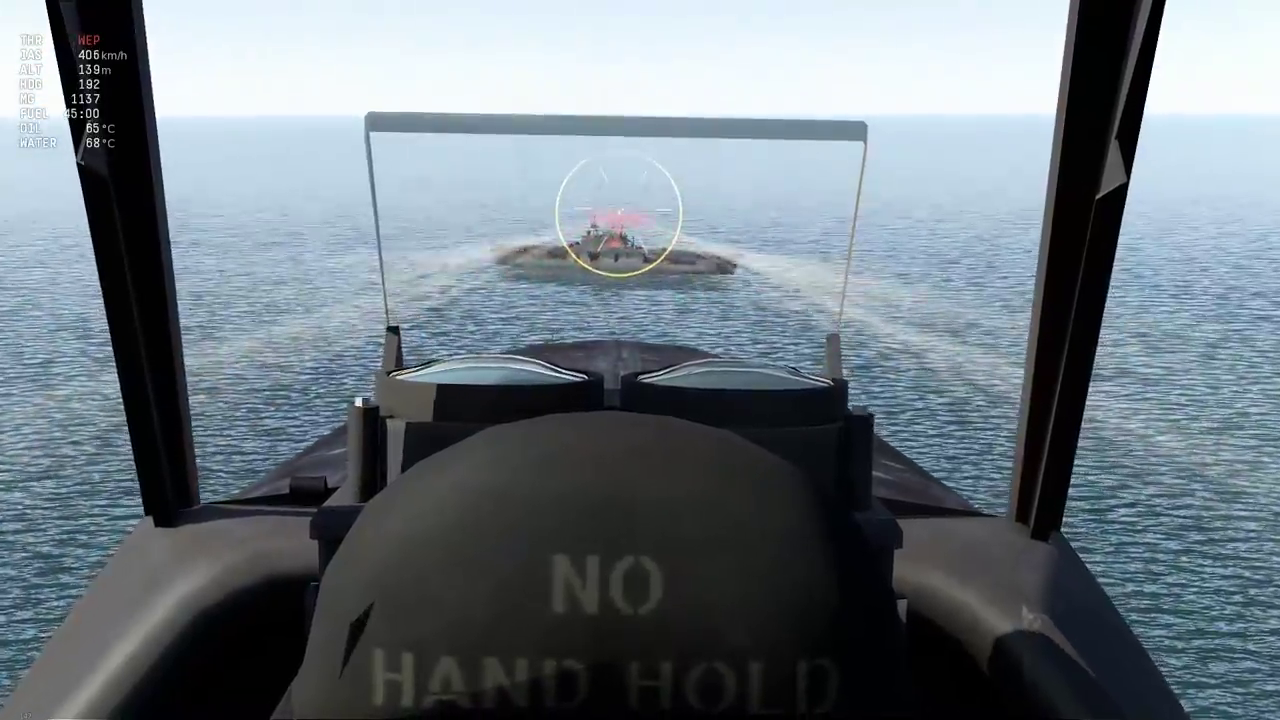
{"action": "key", "text": "space"}
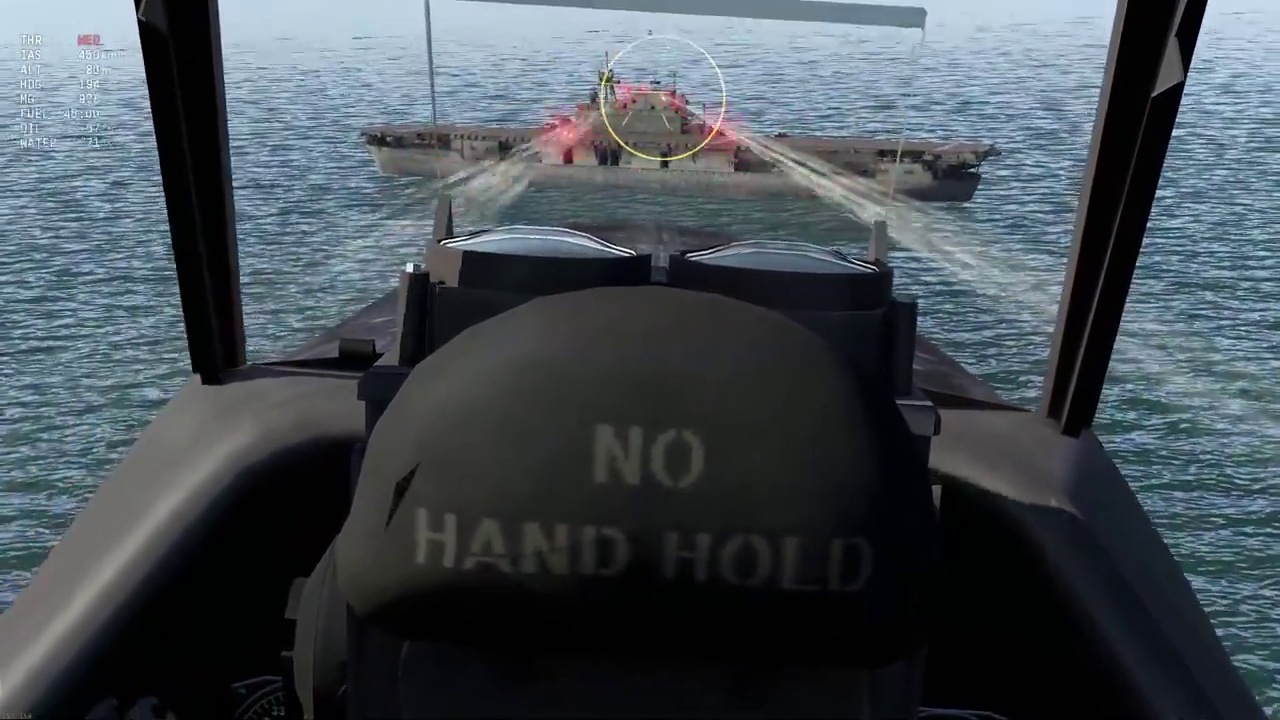
{"action": "key", "text": "space"}
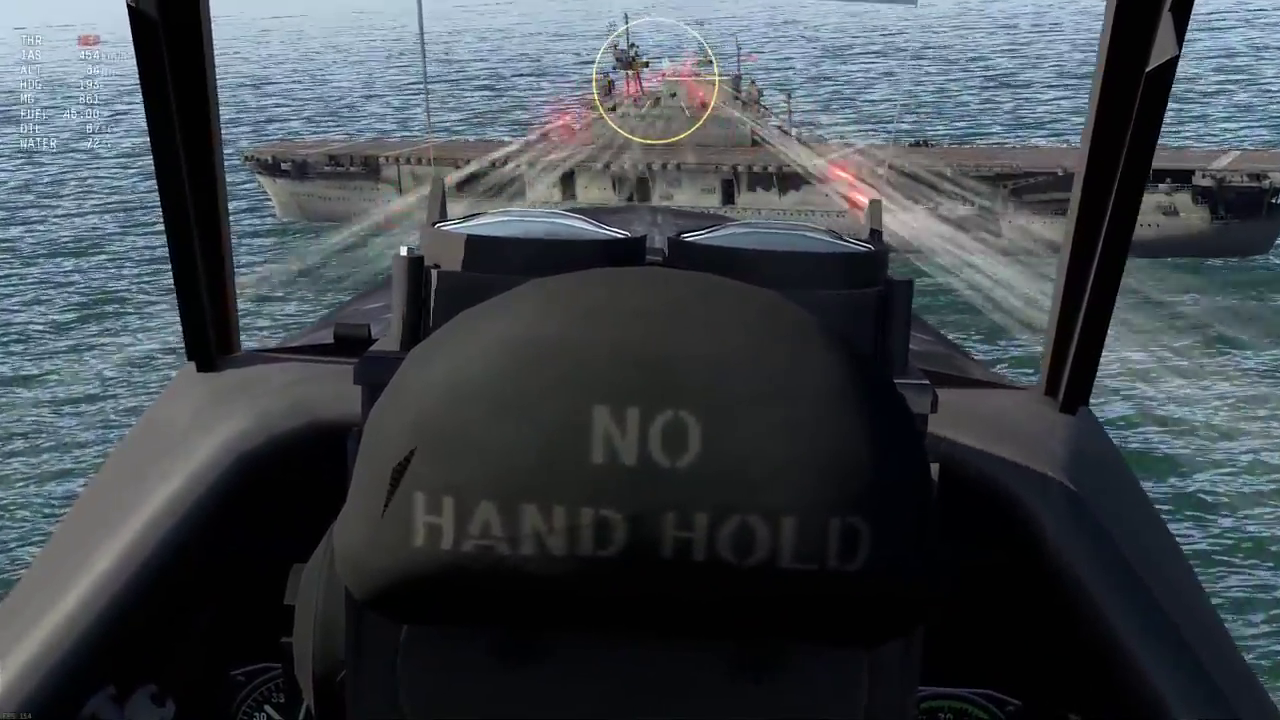
{"action": "key", "text": "space"}
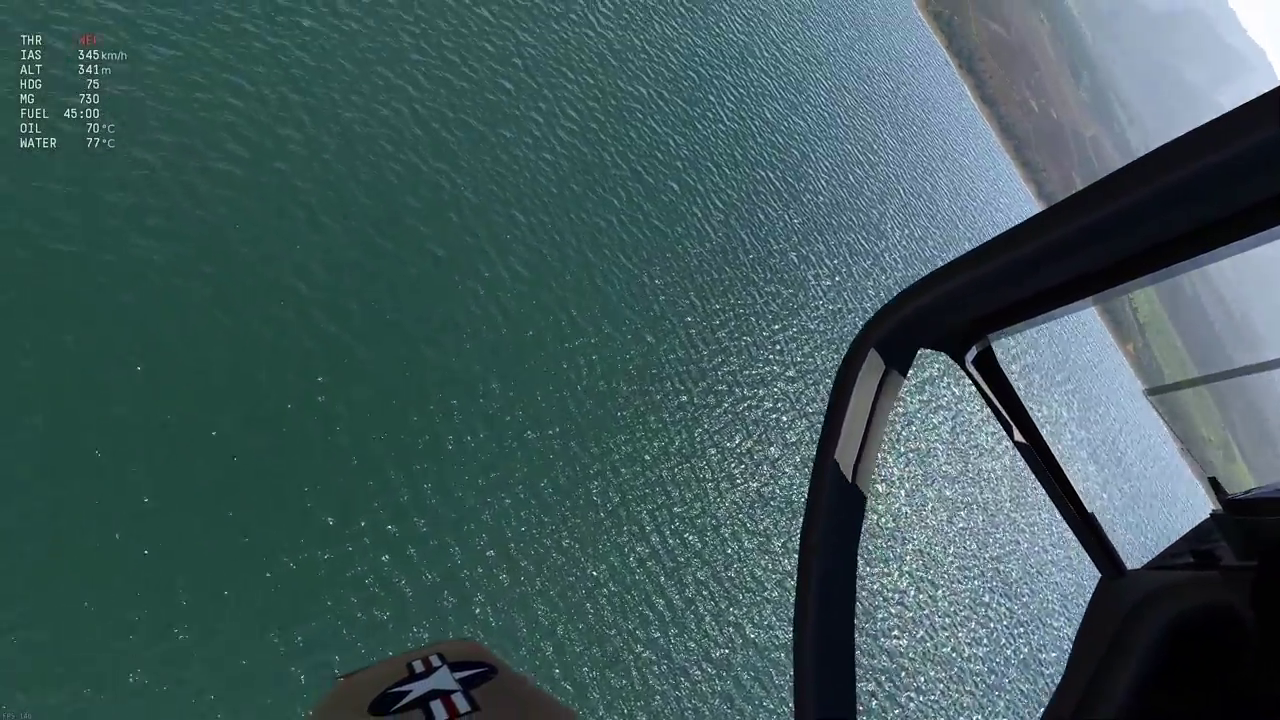
{"action": "key", "text": "v"}
{"action": "key", "text": "v"}
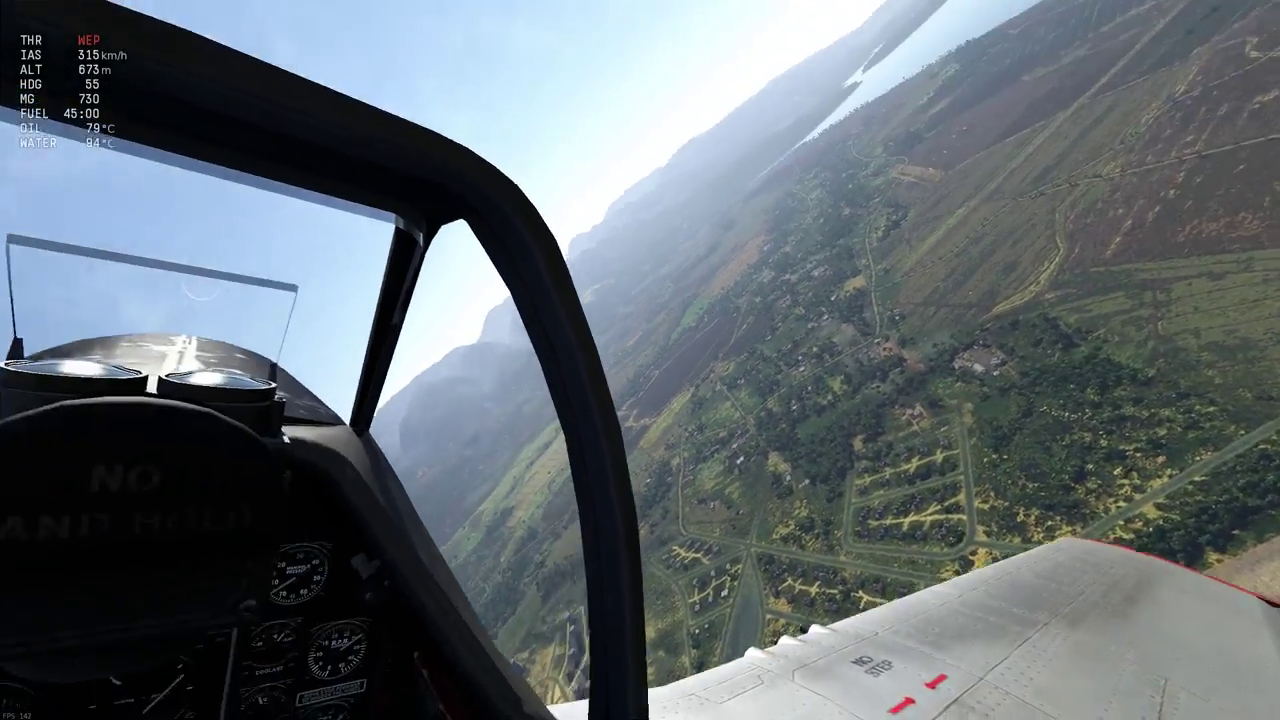
{"action": "key", "text": "ctrl"}
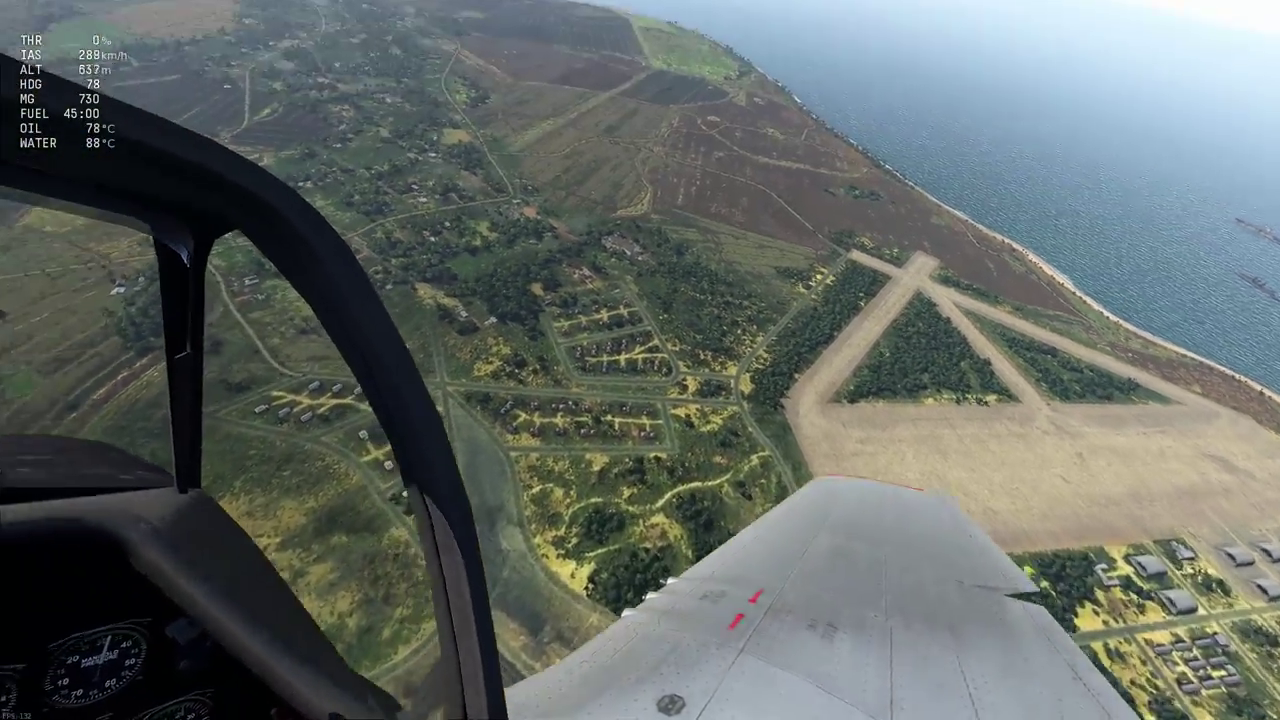
{"action": "key", "text": "f"}
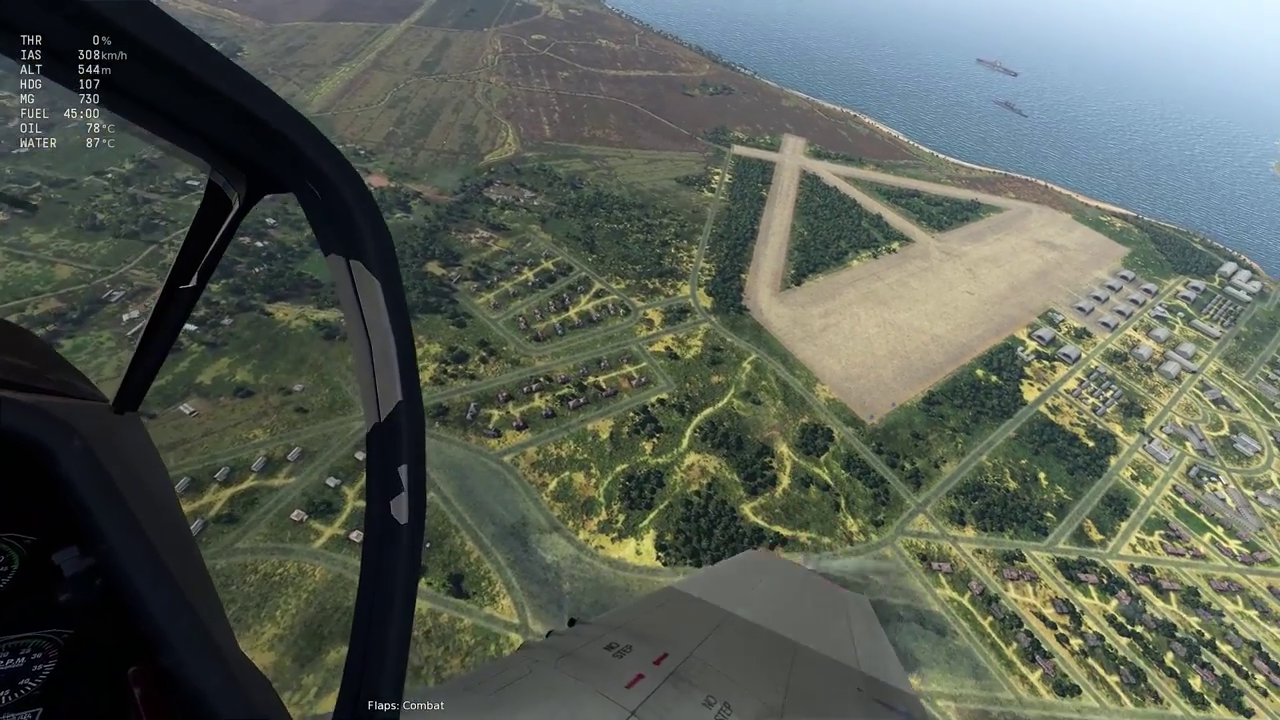